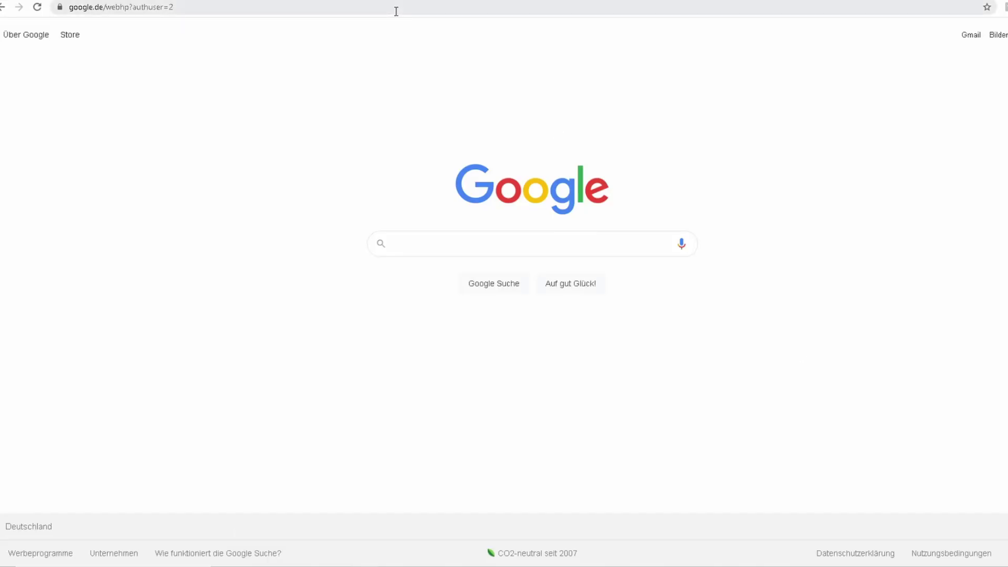
Open the shared Fusion Parralax Templates folder from its pasted Google Drive link
click(396, 9)
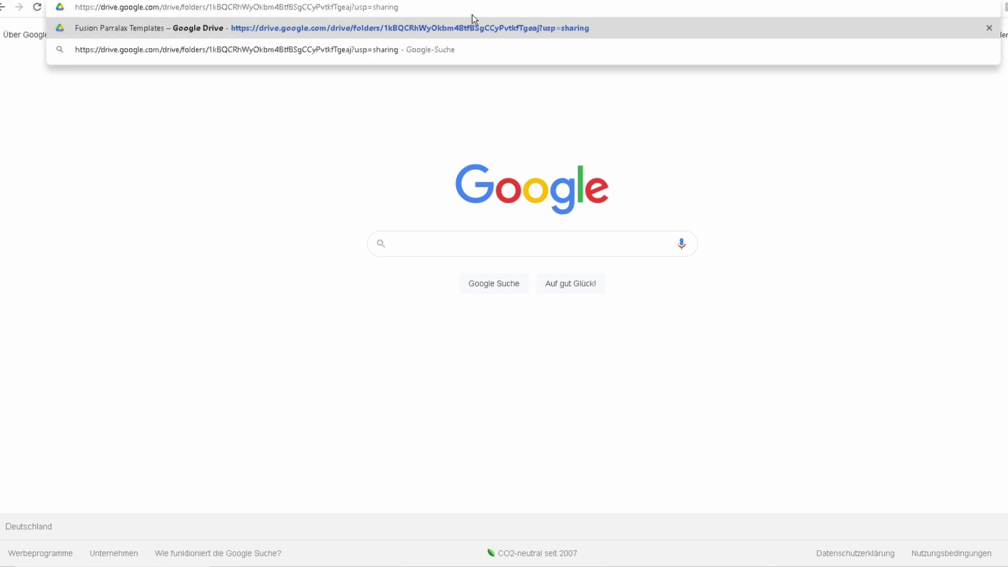
click(565, 36)
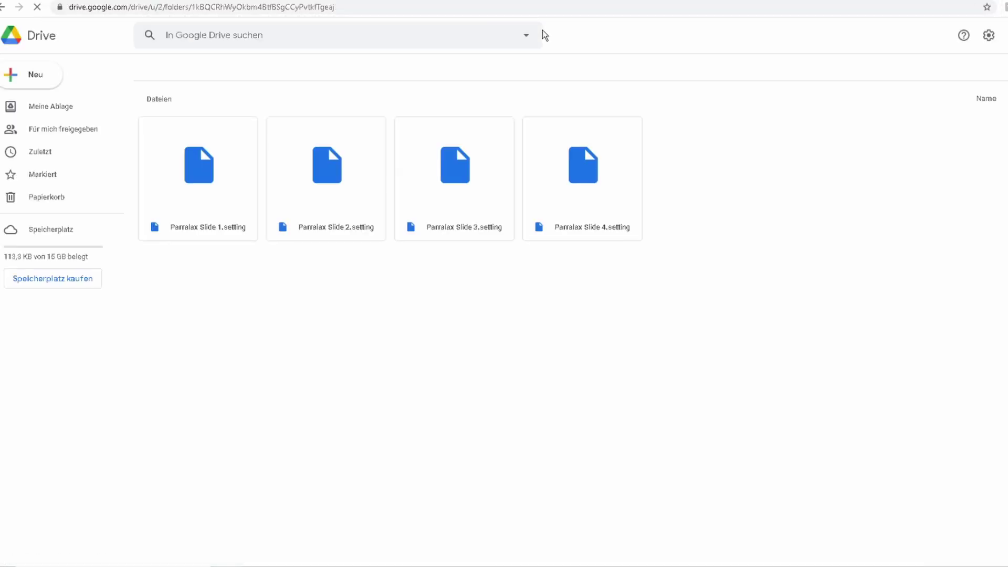
Download all four Parralax Slide setting files as a zip
drag(225, 296, 642, 184)
right_click(625, 223)
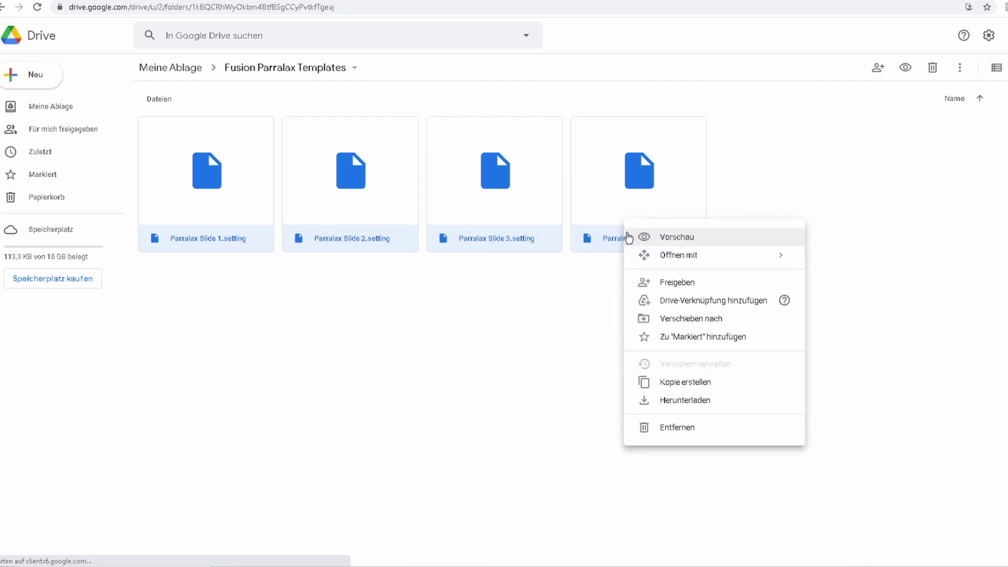
click(675, 402)
Extract the downloaded zip into the Downloads folder
drag(1007, 212, 619, 116)
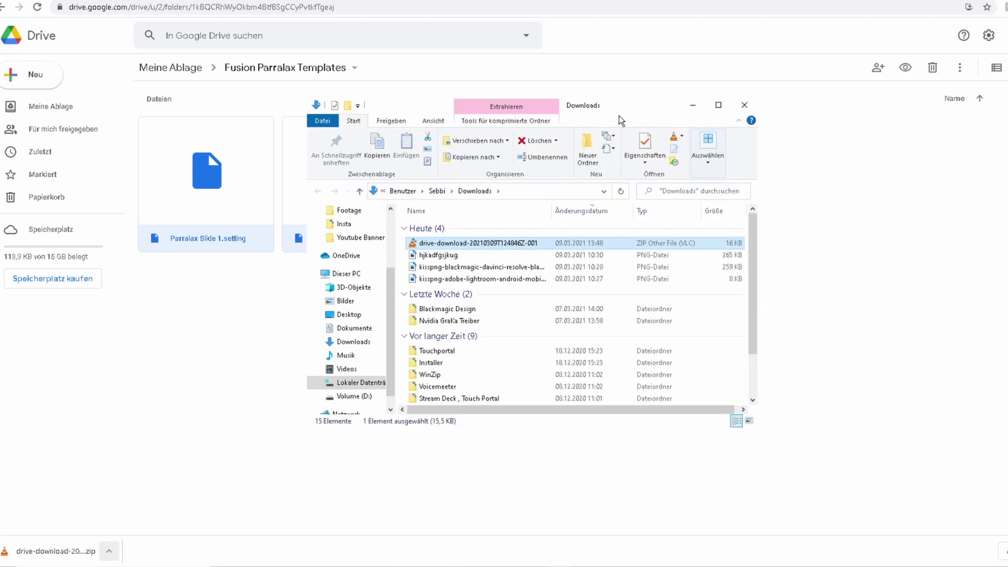
right_click(486, 243)
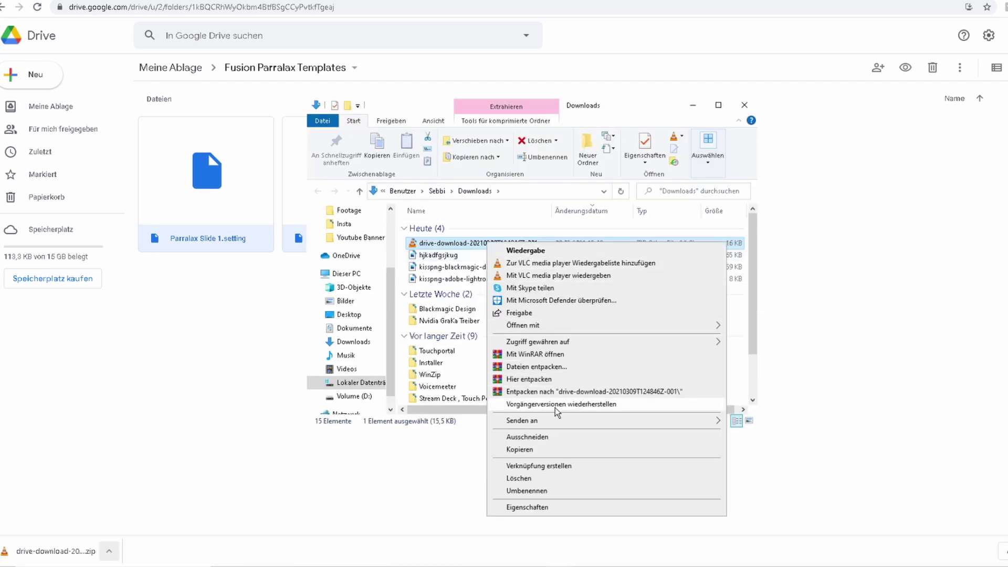
click(539, 381)
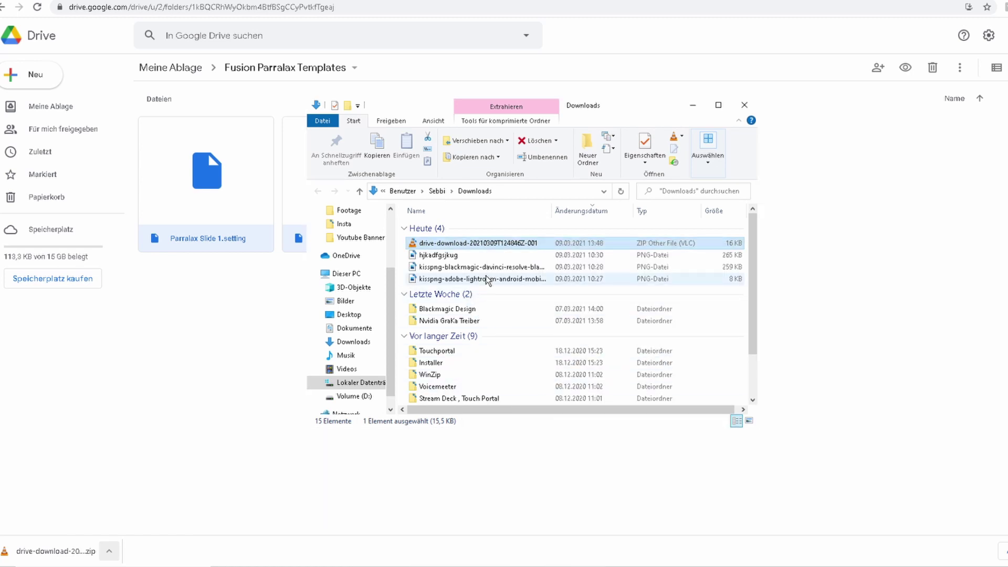
Cut the four extracted Parralax Slide setting files and close Explorer
mouse_move(473, 327)
mouse_down()
mouse_move(477, 315)
mouse_move(472, 323)
mouse_up()
drag(400, 287, 475, 335)
right_click(477, 314)
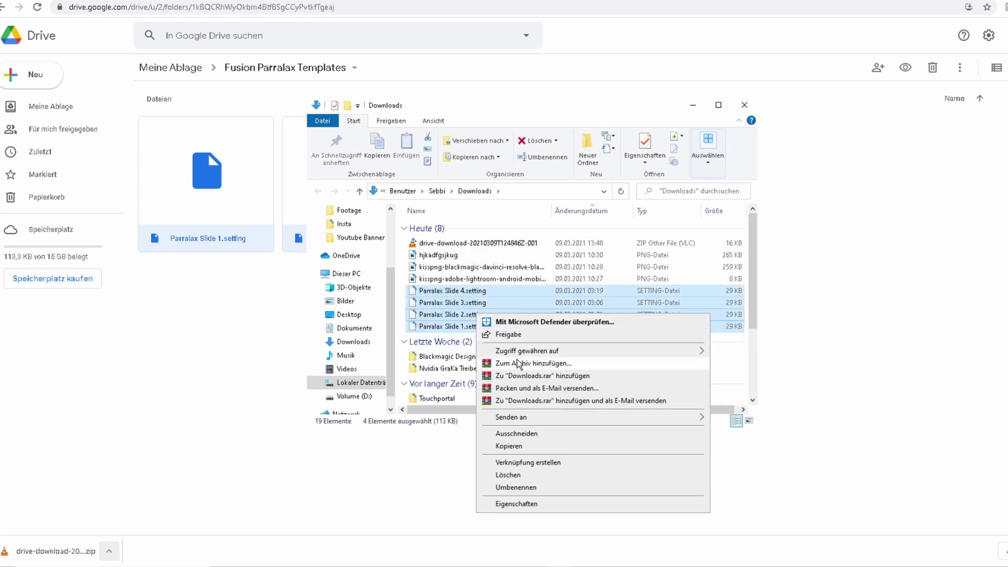
click(515, 436)
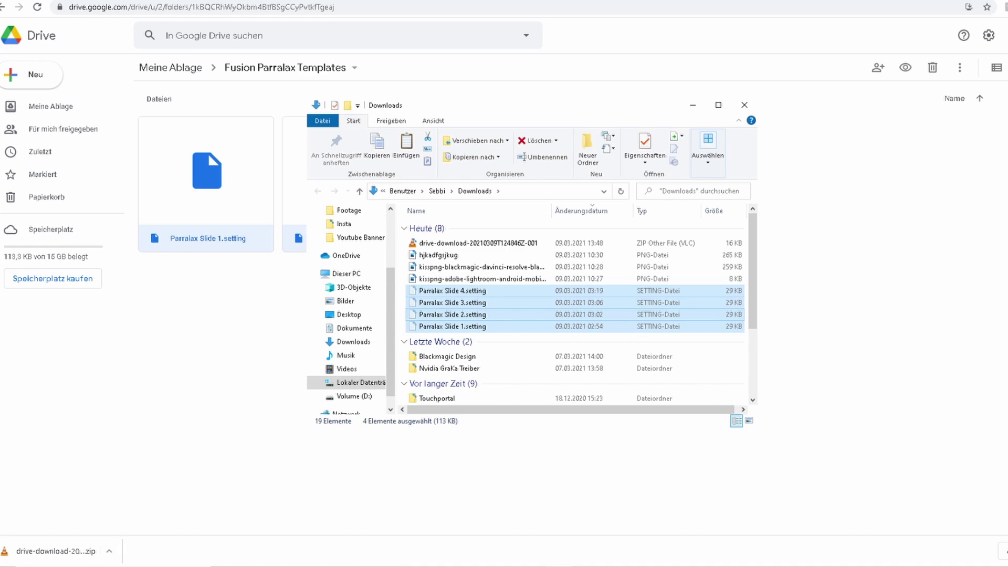
click(744, 105)
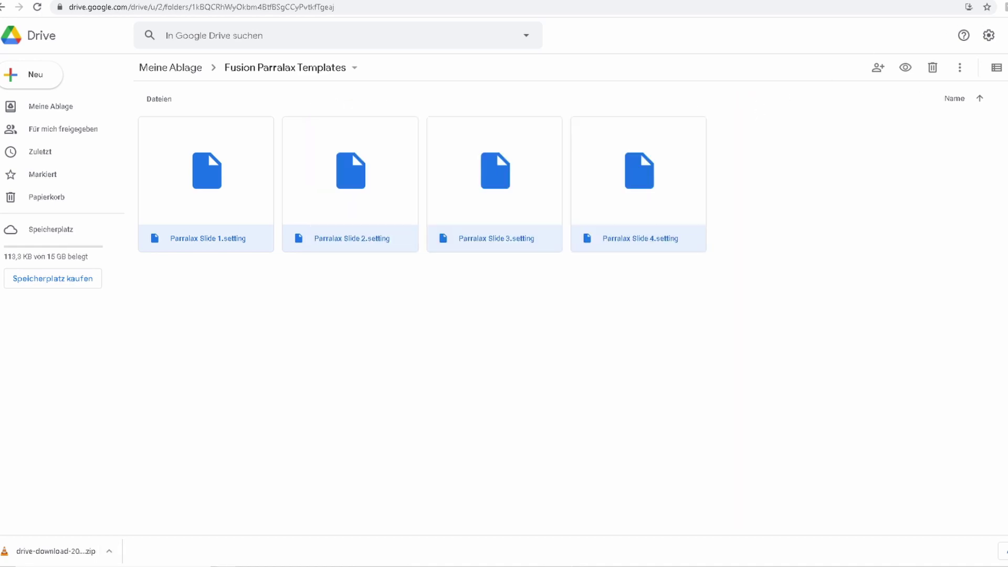
Paste the four Parralax Slide setting files onto the desktop
key(super+d)
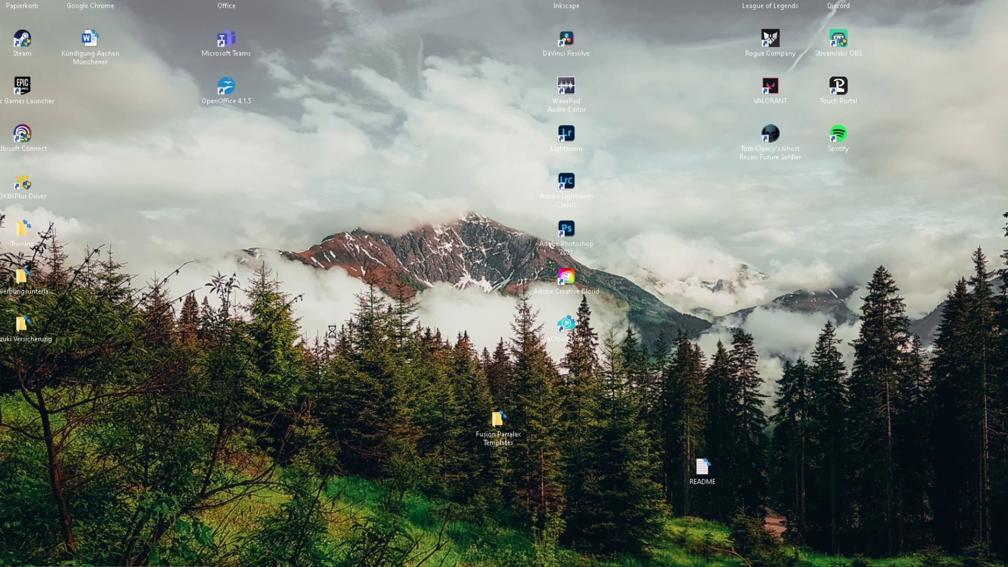
right_click(321, 345)
click(362, 397)
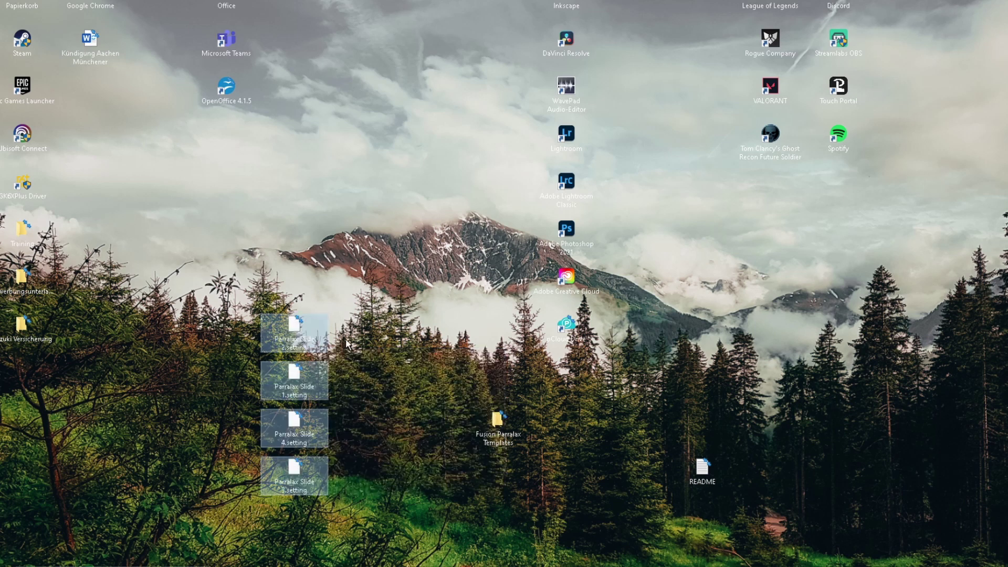
click(355, 282)
Create a new desktop folder named Parralax
right_click(331, 247)
mouse_move(391, 356)
click(530, 355)
text(Parralax)
key(Return)
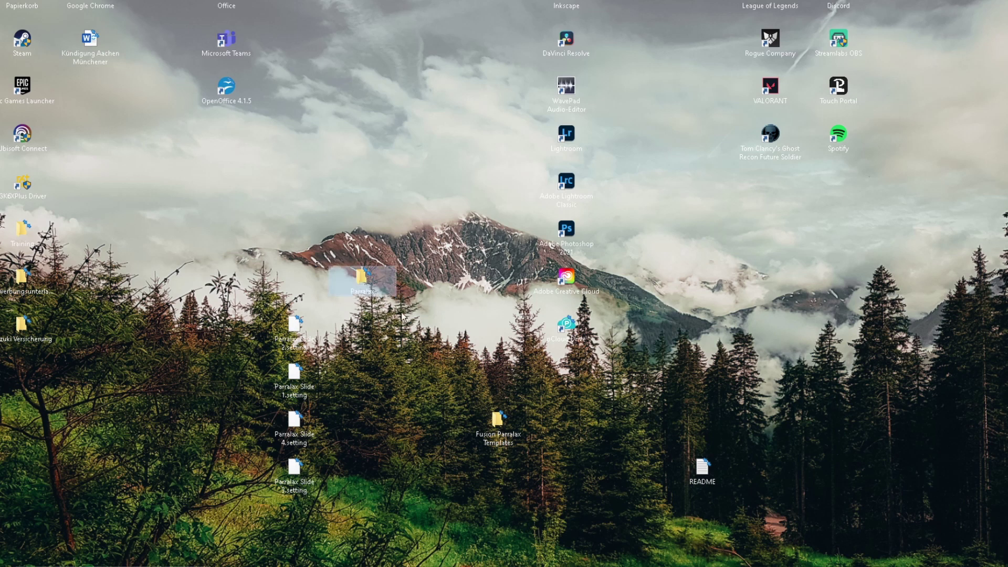
Move the four setting files into the Parralax folder and cut the folder
drag(242, 304, 346, 334)
right_click(364, 324)
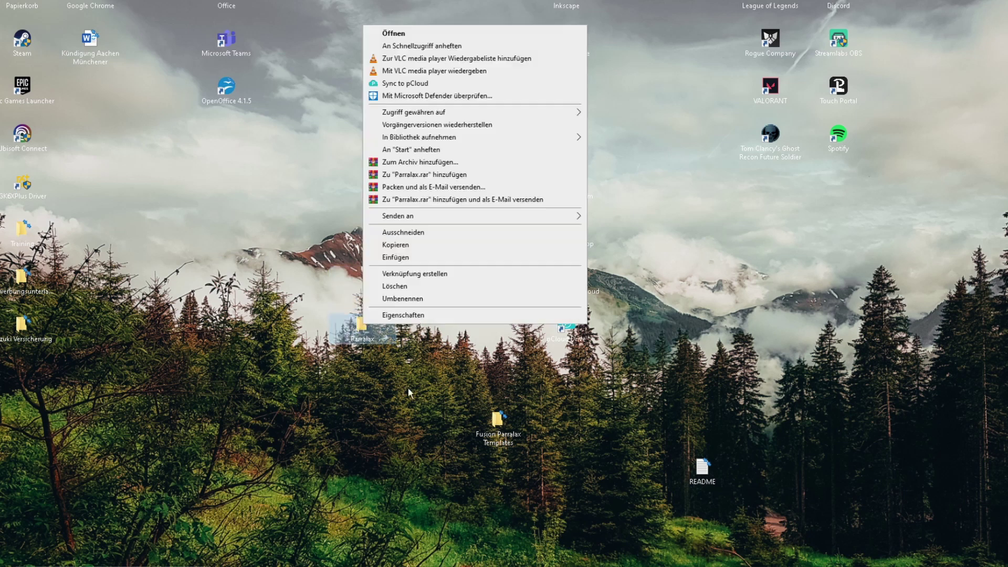
click(412, 231)
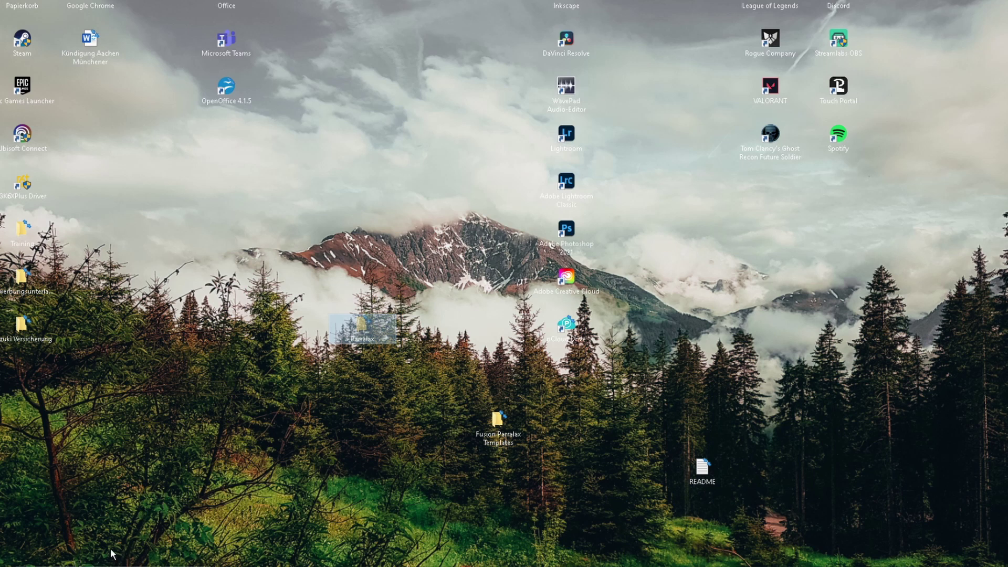
right_click(6, 561)
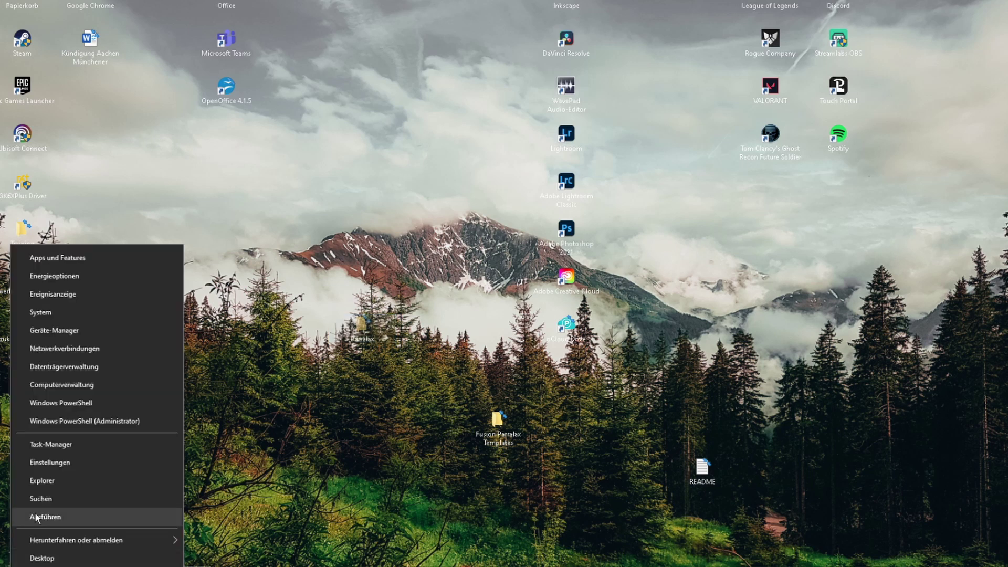
In a maximised Explorer window, browse to C:\Programme\Blackmagic Design\DaVinci Resolve\Fusion
click(62, 483)
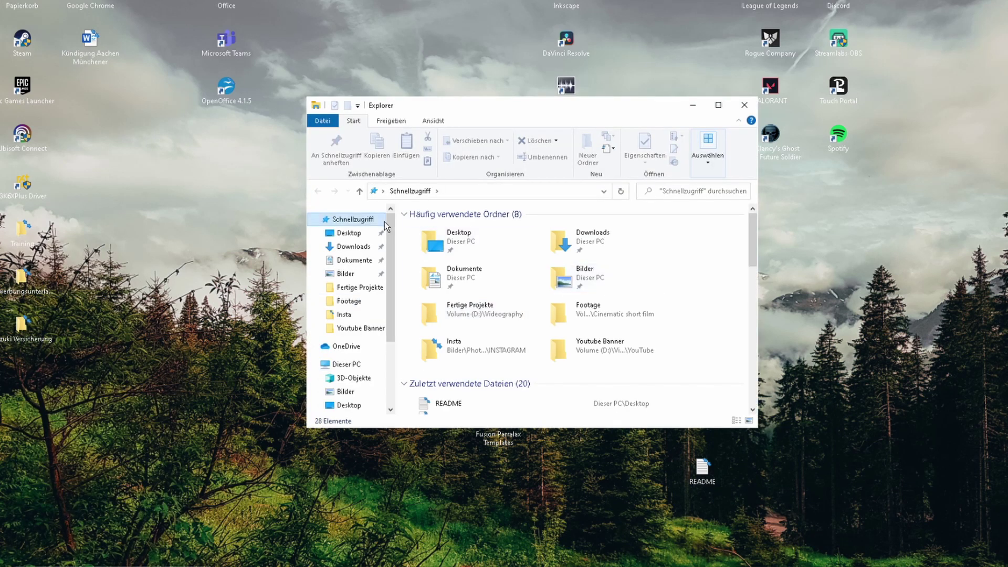
double_click(493, 111)
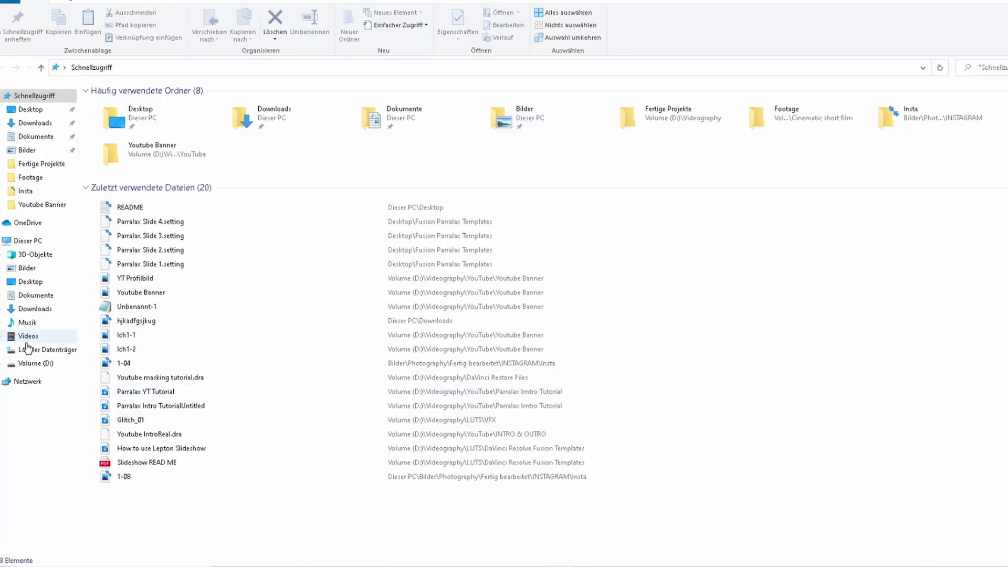
click(39, 351)
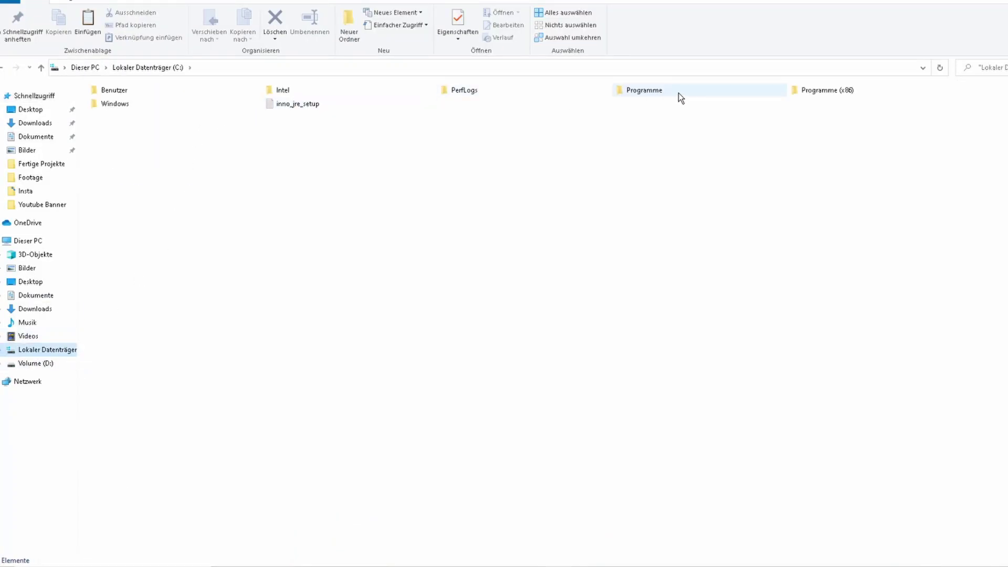
double_click(648, 93)
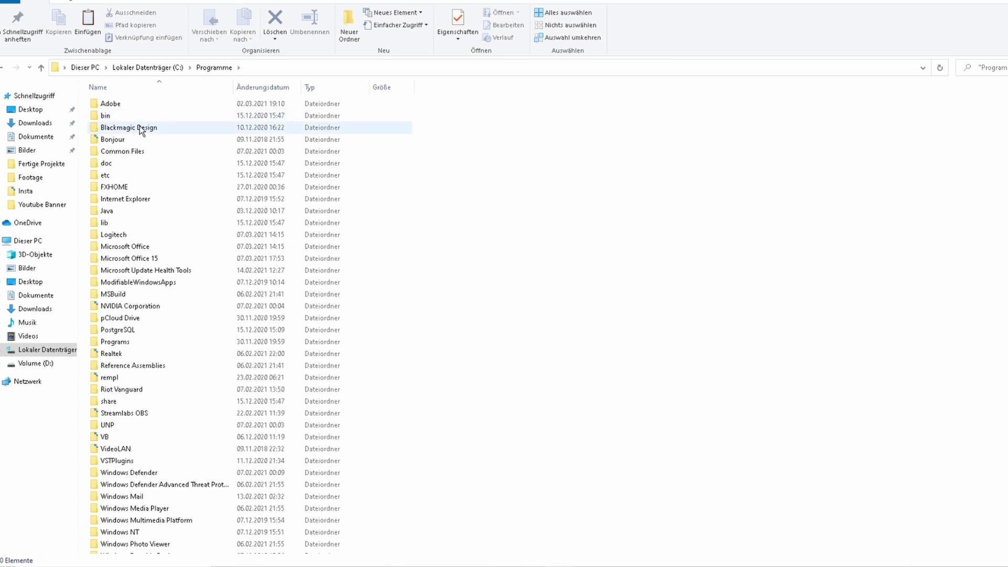
double_click(141, 128)
double_click(132, 105)
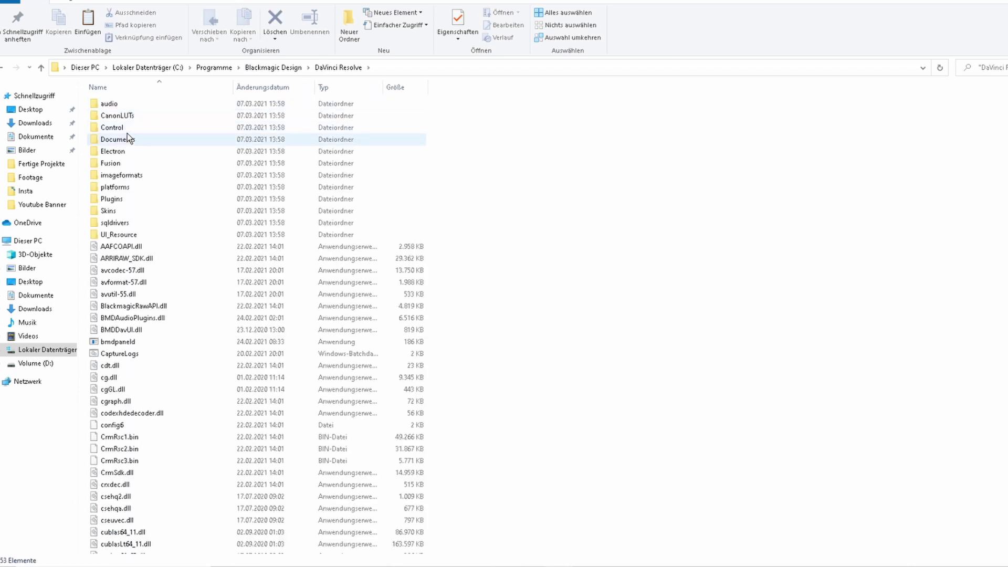
double_click(118, 164)
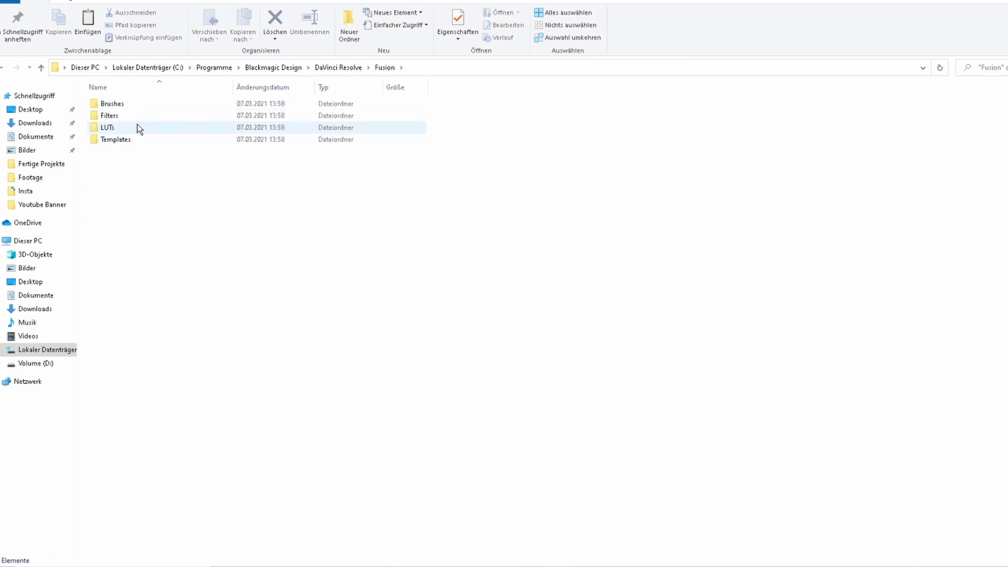
Paste the Parralax folder into the Templates\Fusion folder
double_click(115, 140)
click(108, 115)
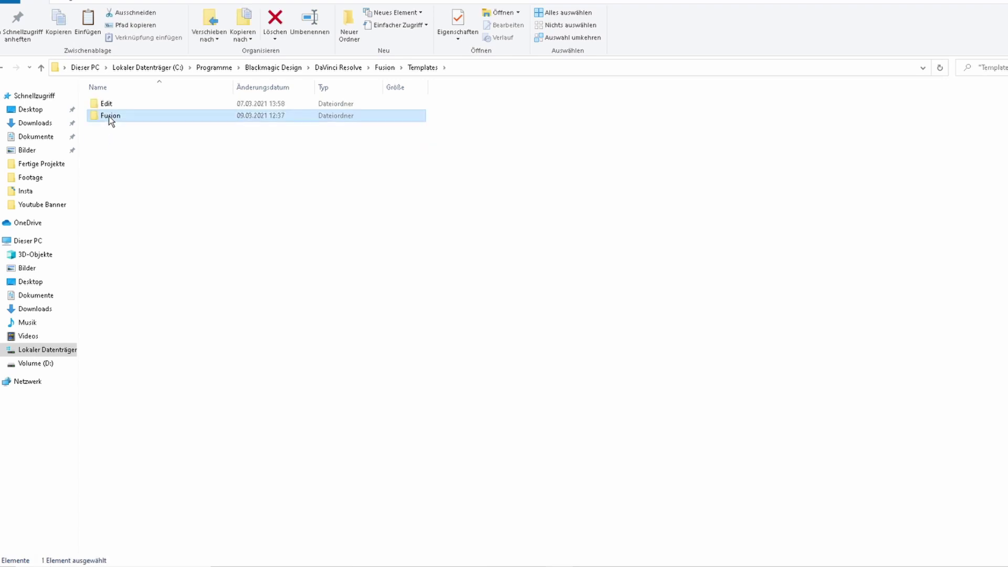
double_click(109, 116)
right_click(111, 277)
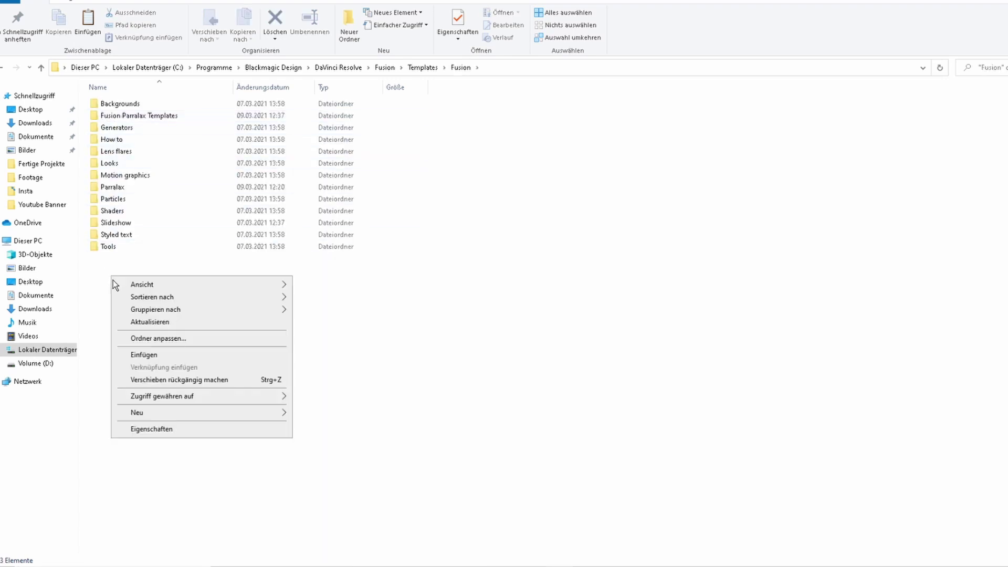
click(155, 356)
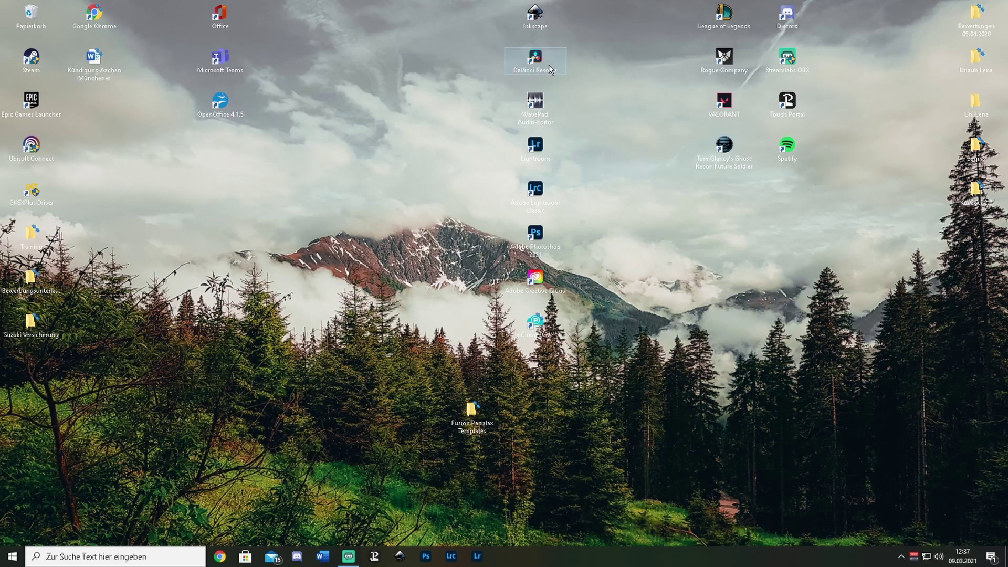
Launch DaVinci Resolve and create a new project named 'Parralax TEST'
double_click(542, 61)
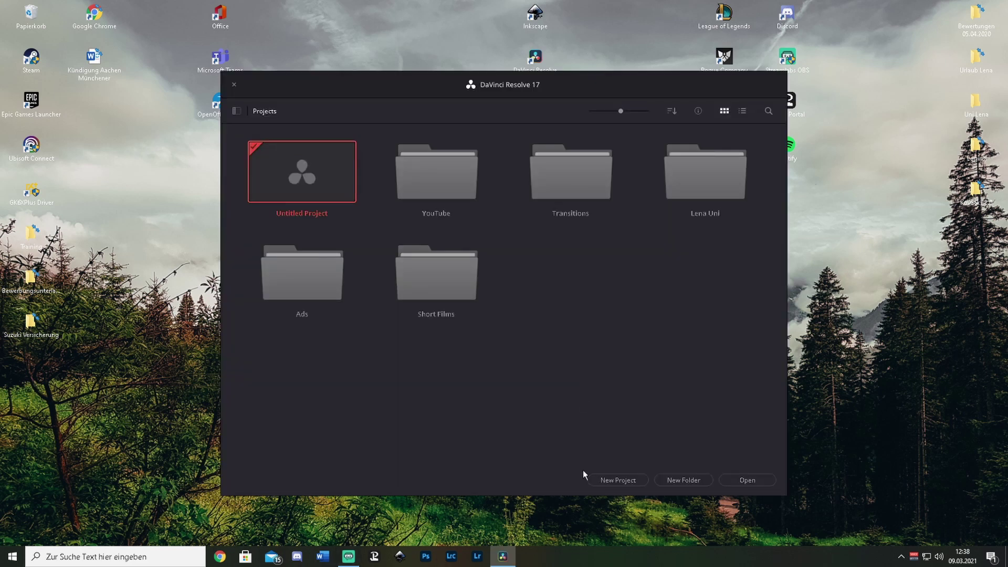
click(607, 481)
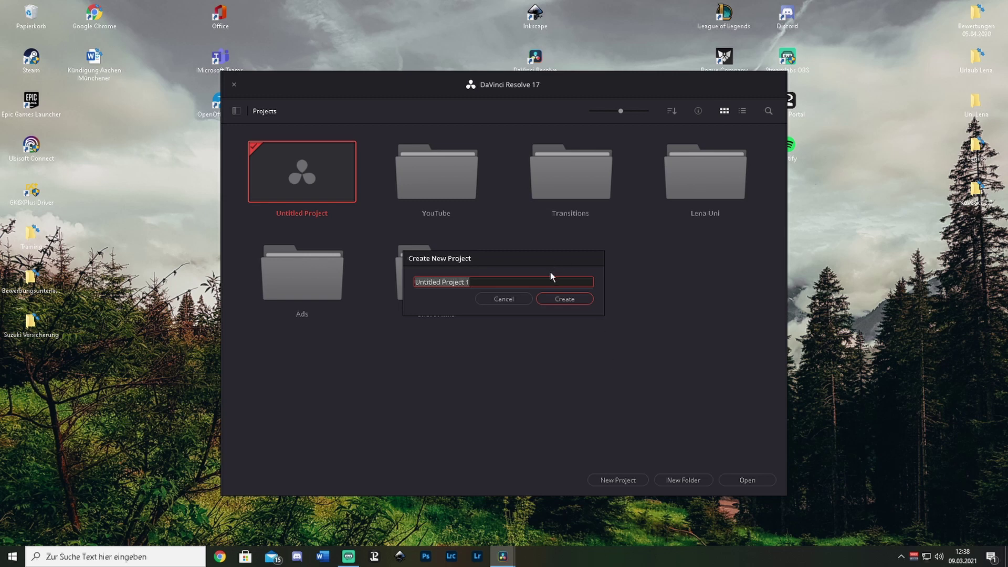
text(Parralax TEST)
click(576, 298)
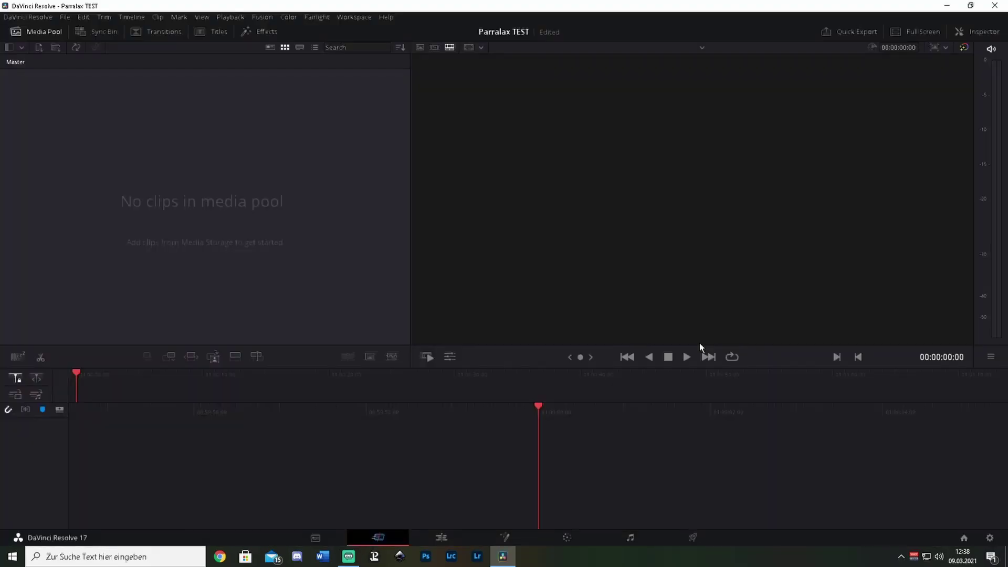
Change the timeline frame rate from 24 to 30 fps in Project Settings and save
click(990, 538)
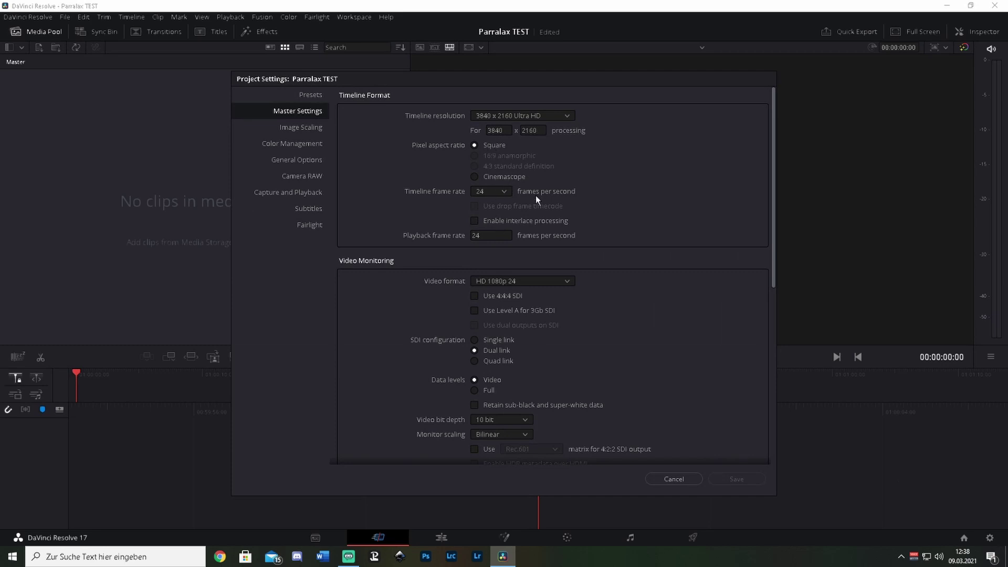
click(503, 192)
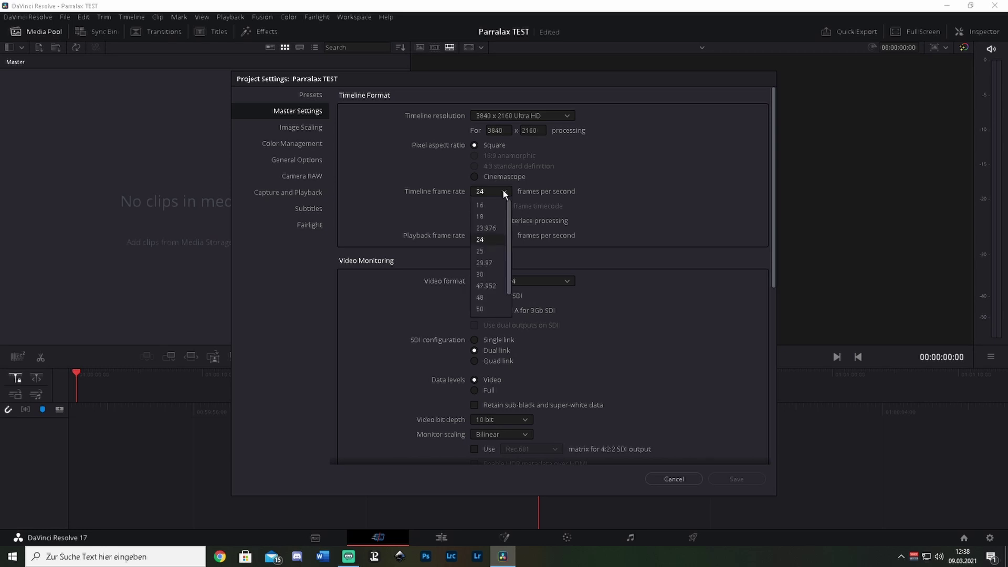
click(480, 274)
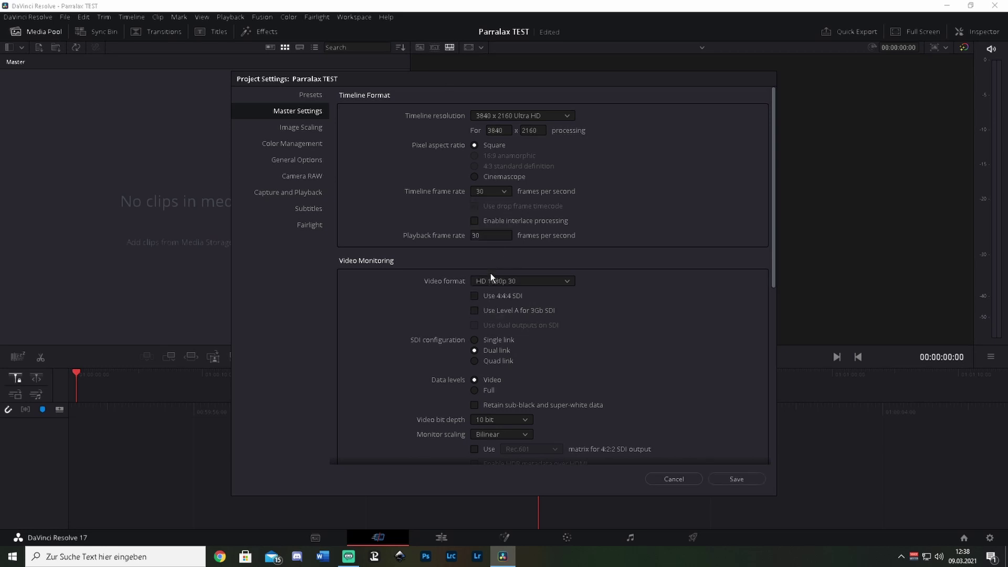
click(739, 480)
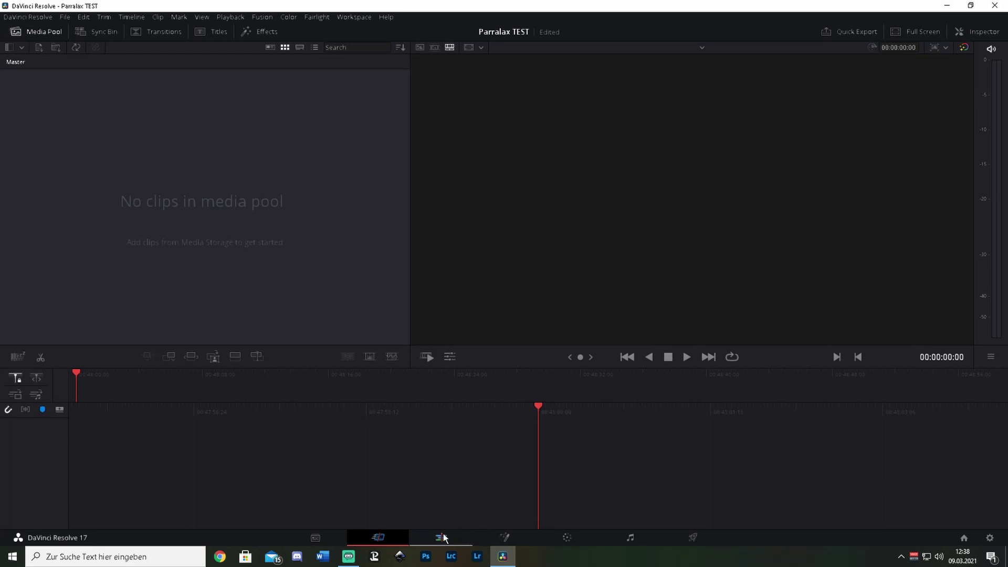
Drag 1-04.jpg from File Explorer's recent files into the media pool, then close Explorer
right_click(6, 560)
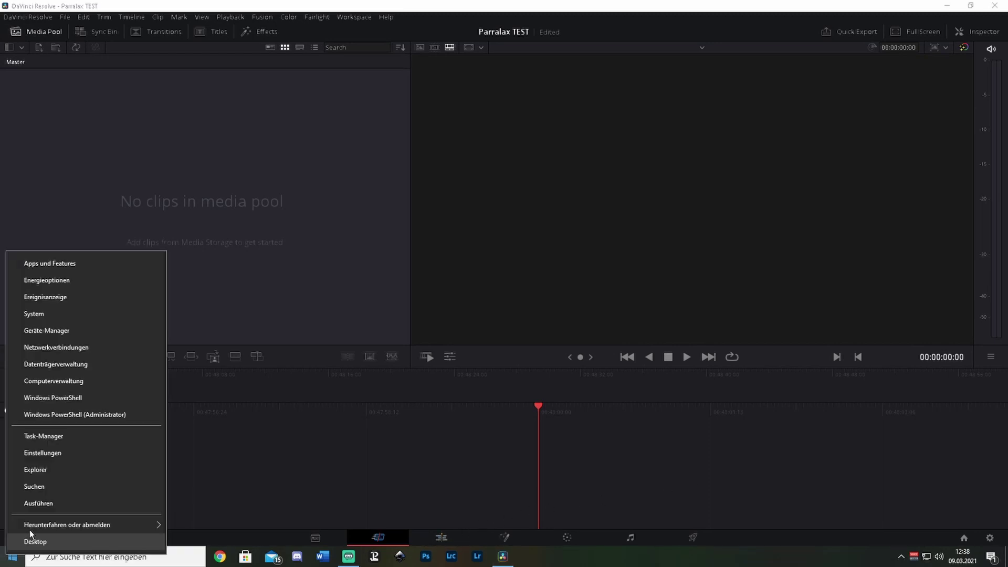
click(52, 469)
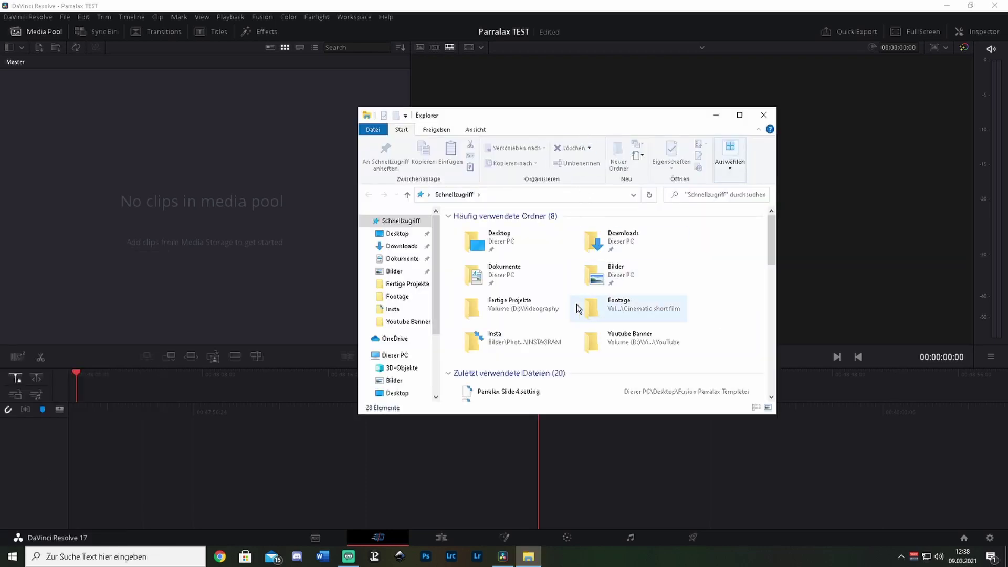
scroll(551, 331, down, 5)
drag(506, 330, 247, 226)
click(764, 115)
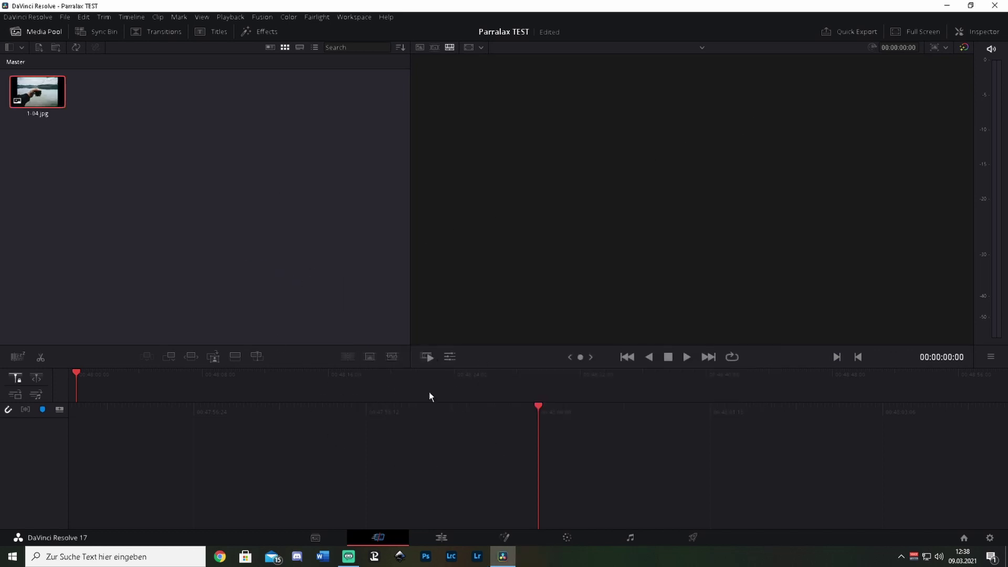
On the Edit page, place 1-04.jpg on the timeline and zoom it to 1.352
click(439, 537)
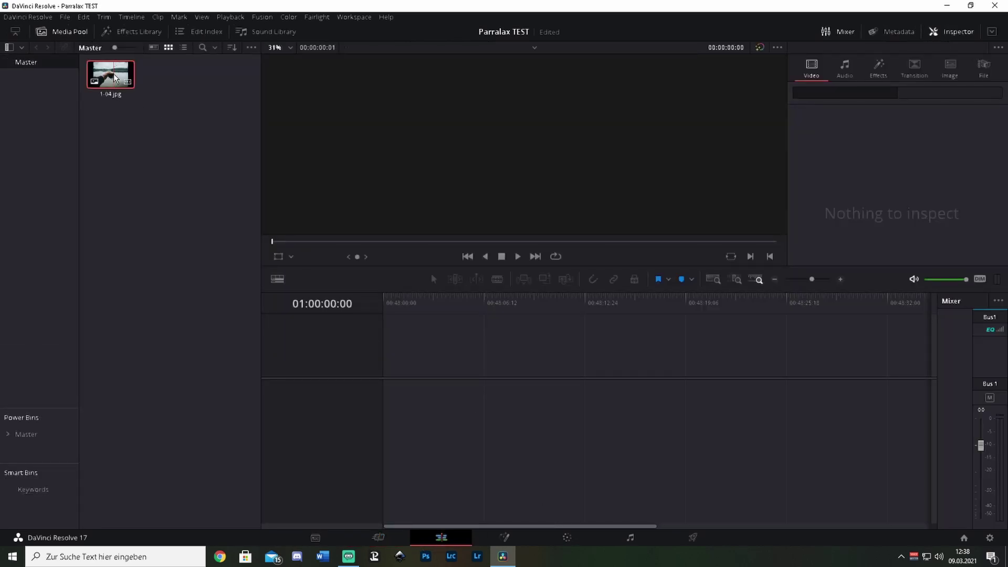
drag(115, 79, 431, 394)
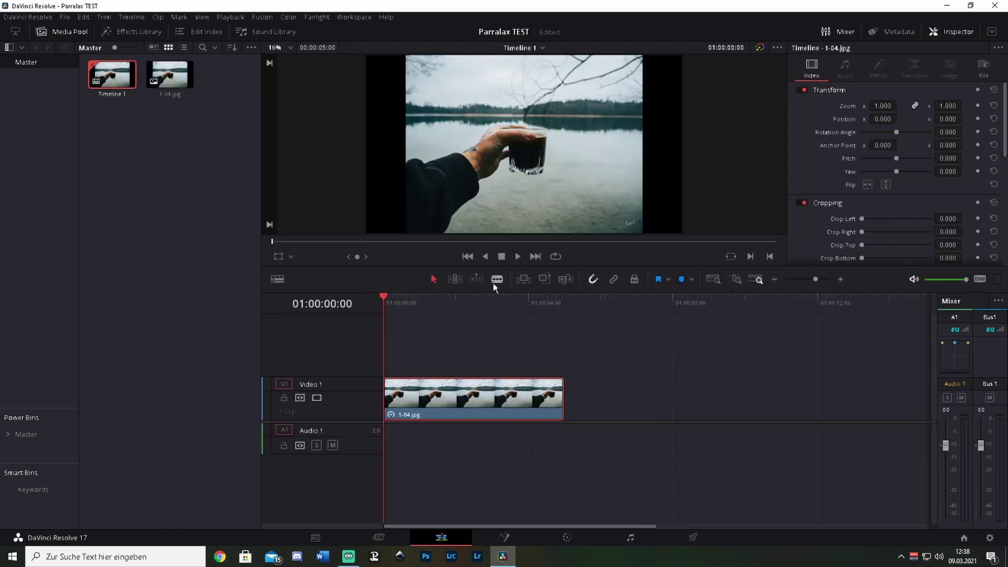
click(278, 257)
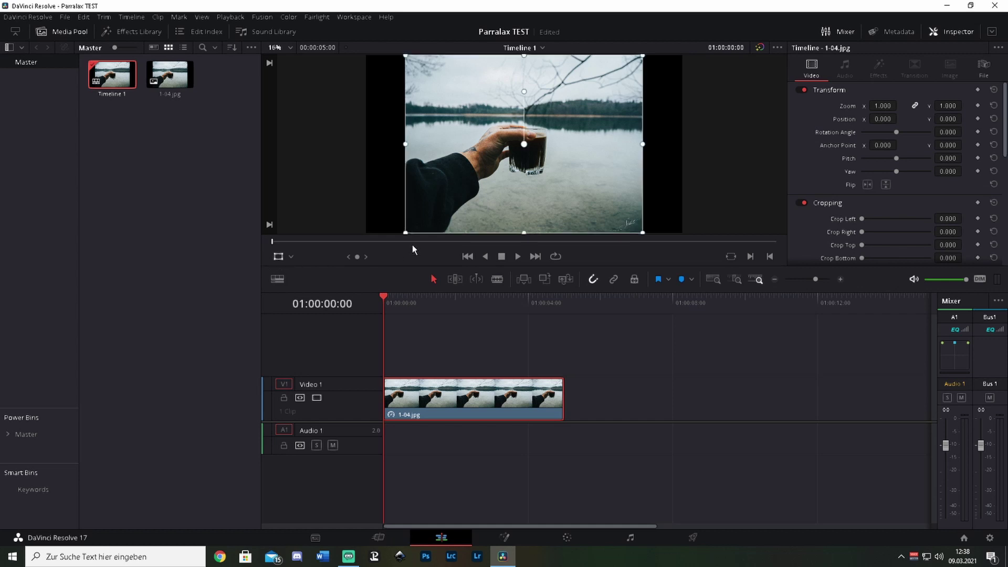
drag(404, 234, 285, 263)
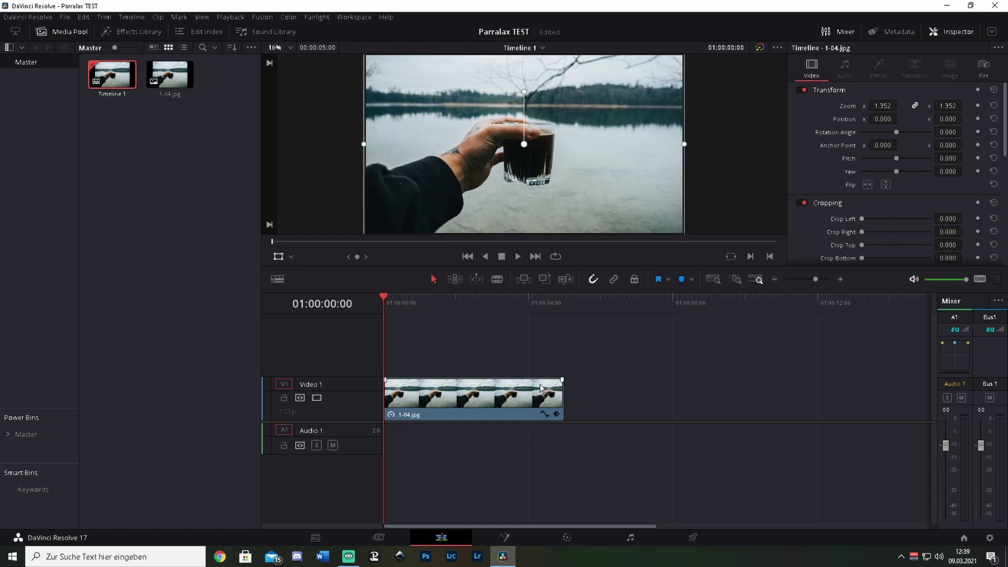
Convert the 1-04.jpg timeline clip into Fusion Clip 1 and switch to the Fusion page
right_click(493, 400)
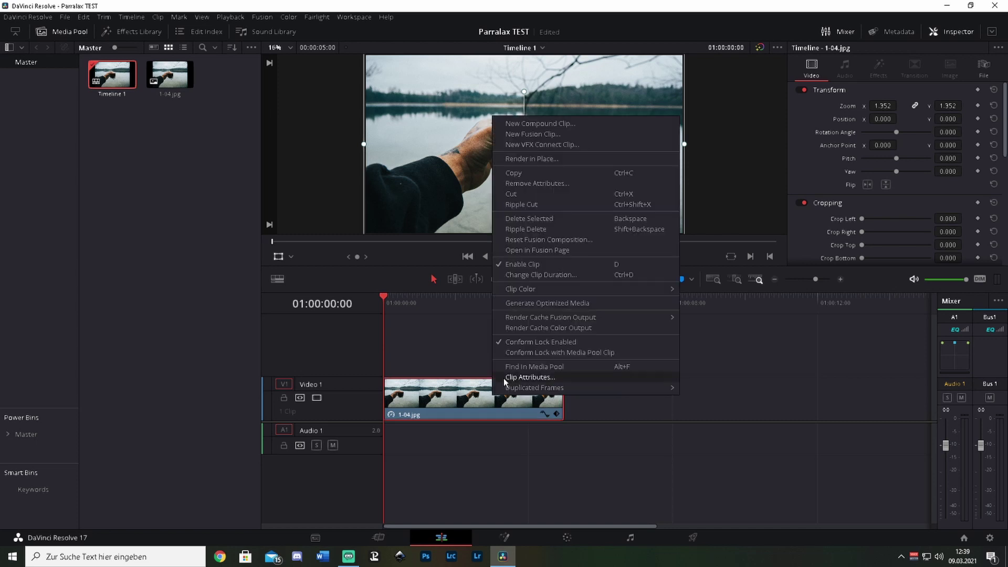
click(525, 137)
drag(387, 297, 492, 336)
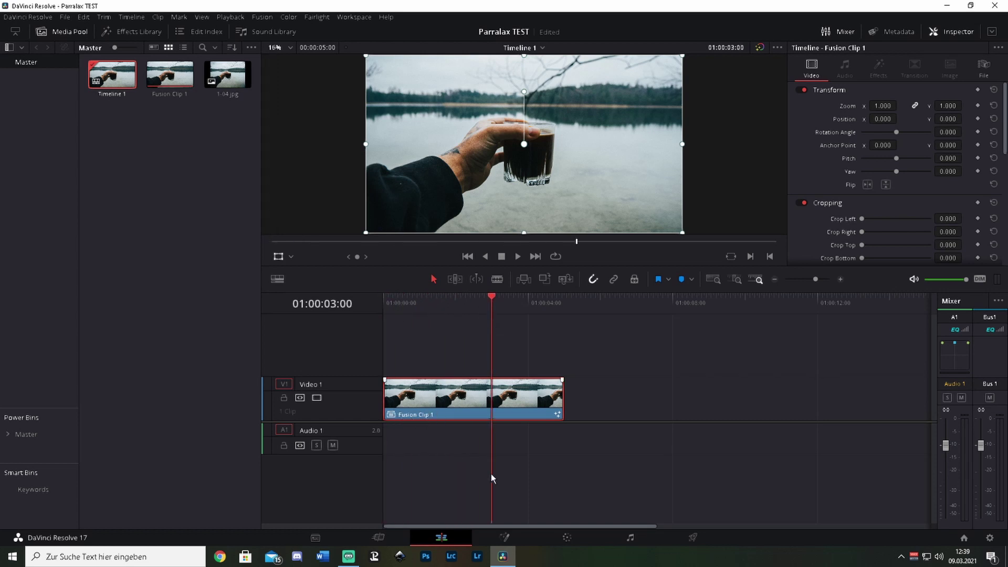
click(506, 538)
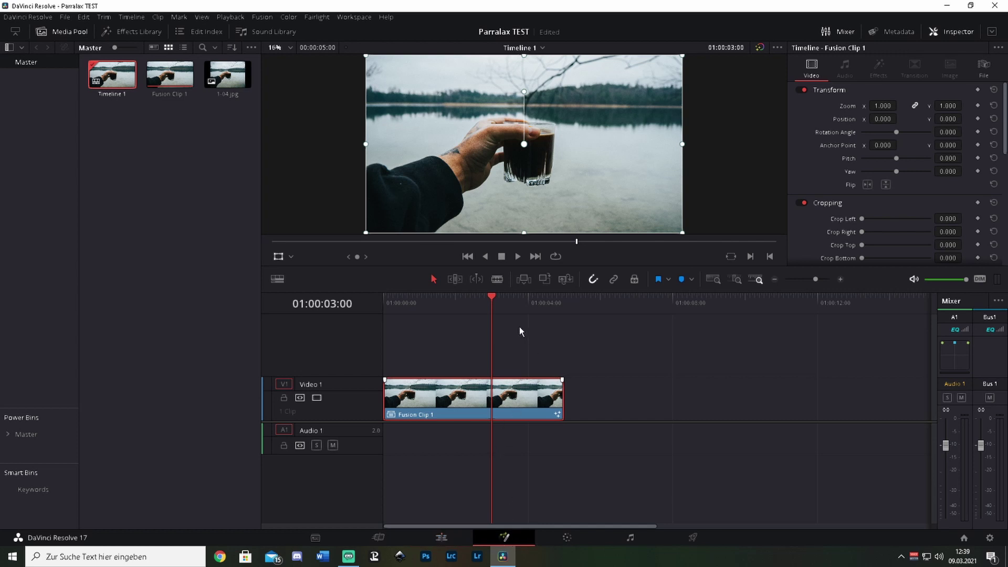
Snap the nodes to the grid, unlink MediaIn1 from MediaOut1 and move them apart
drag(581, 377, 719, 376)
right_click(639, 349)
mouse_move(714, 397)
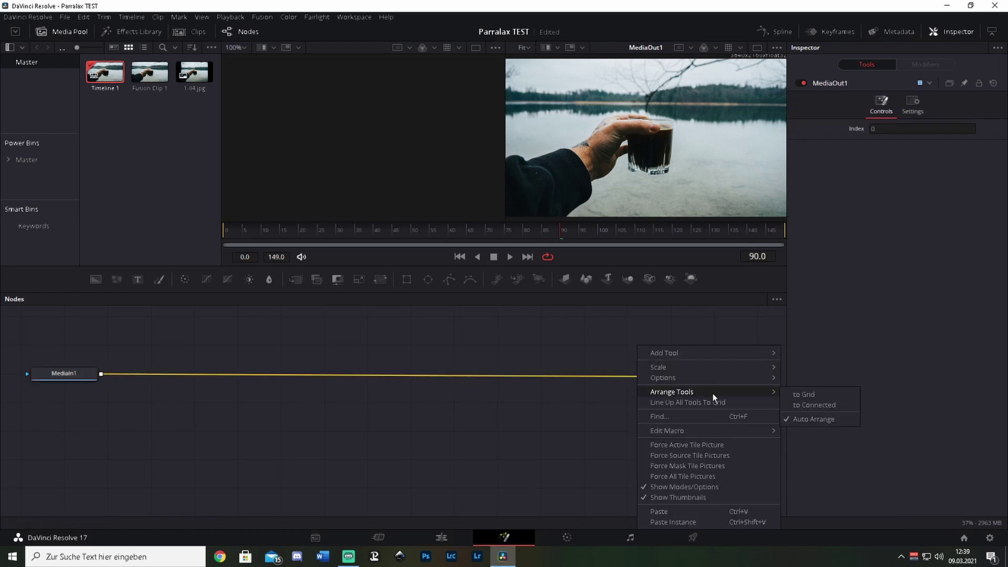
click(802, 396)
drag(691, 380, 624, 397)
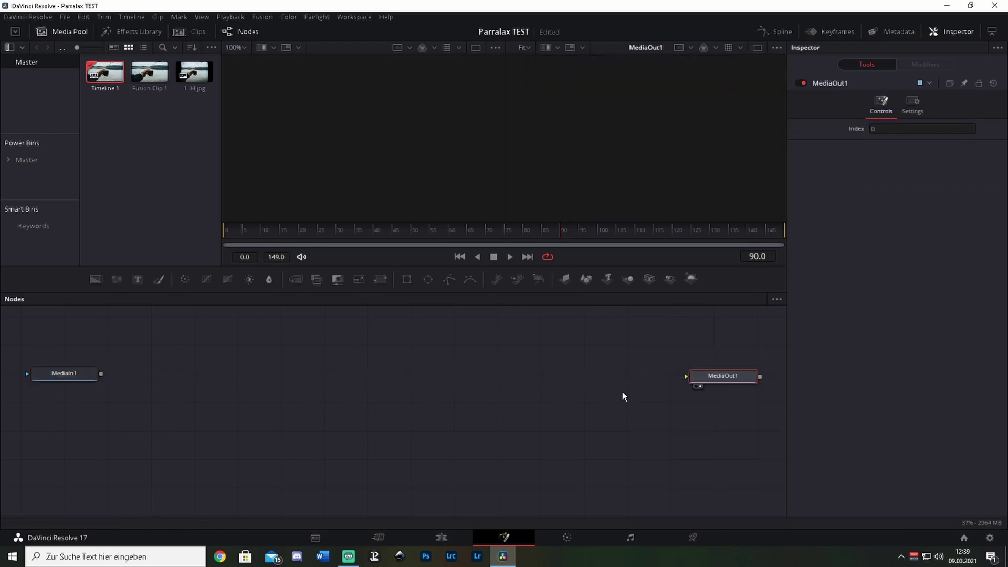
drag(84, 377, 75, 404)
drag(716, 377, 736, 393)
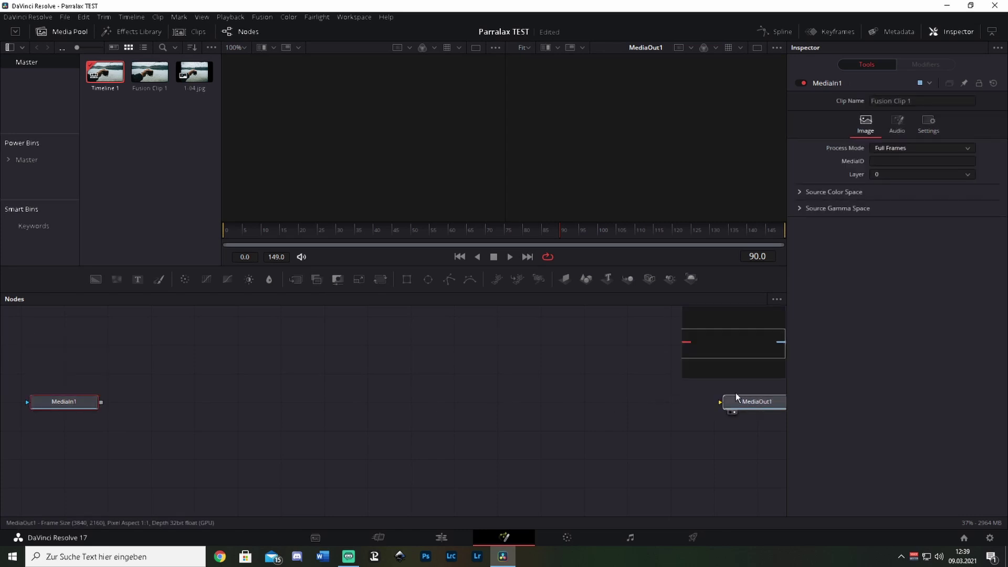
Add the Parralax Slide 1 template from Fusion Parralax Templates to the node graph and frame all its nodes
click(134, 32)
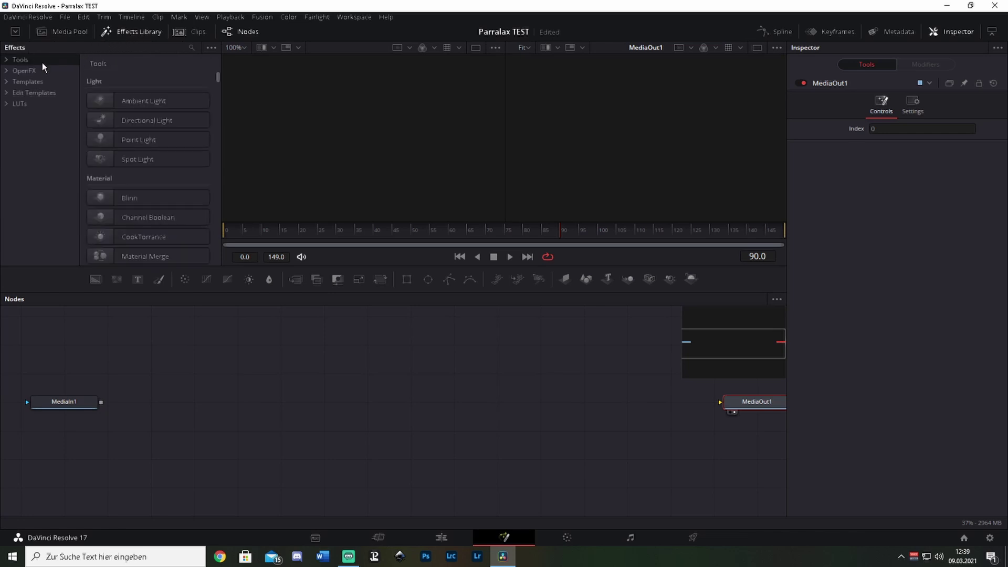
click(6, 82)
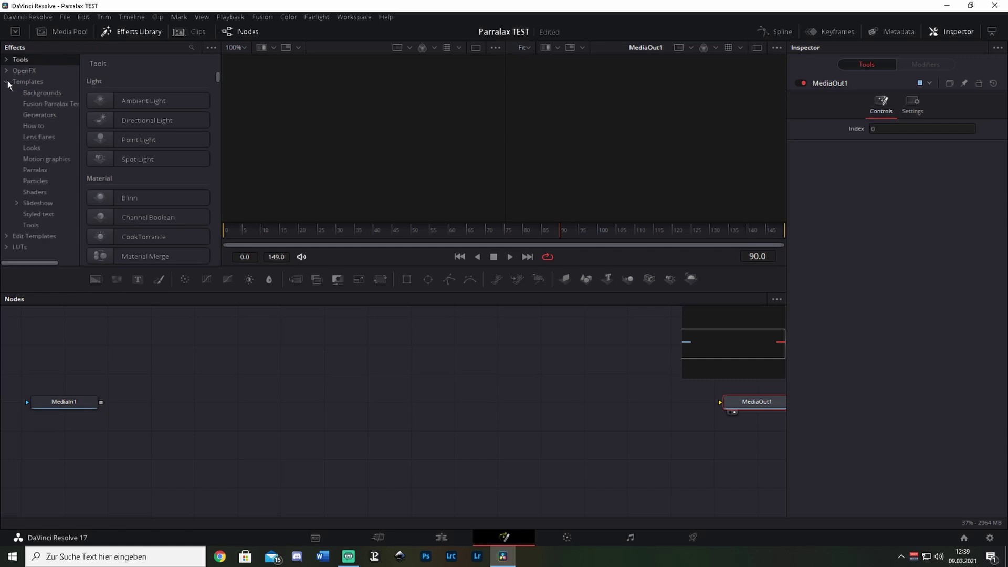
click(36, 104)
click(127, 100)
drag(179, 307, 234, 363)
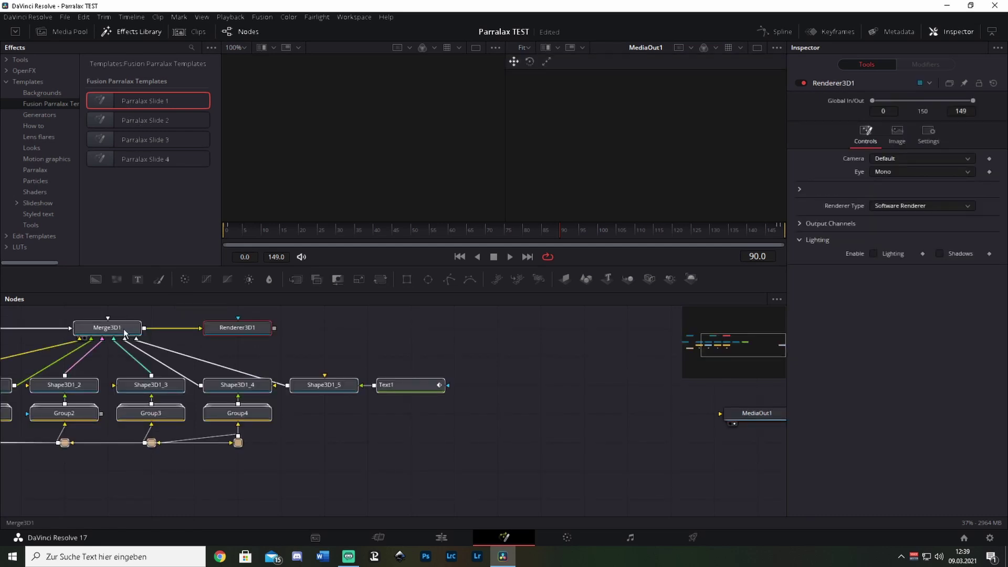
scroll(124, 329, left, 5)
key(ctrl+a)
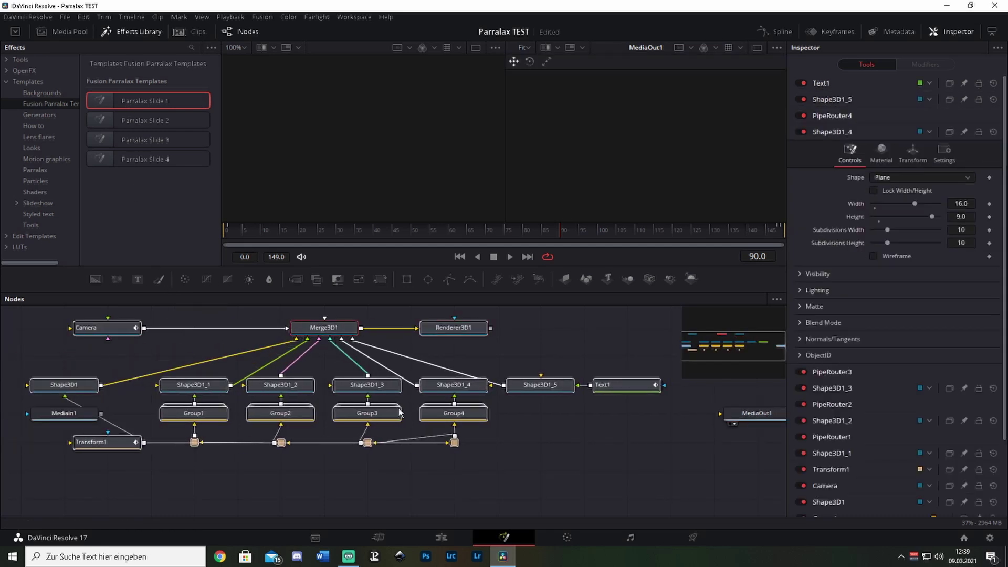
scroll(496, 475, down, 2)
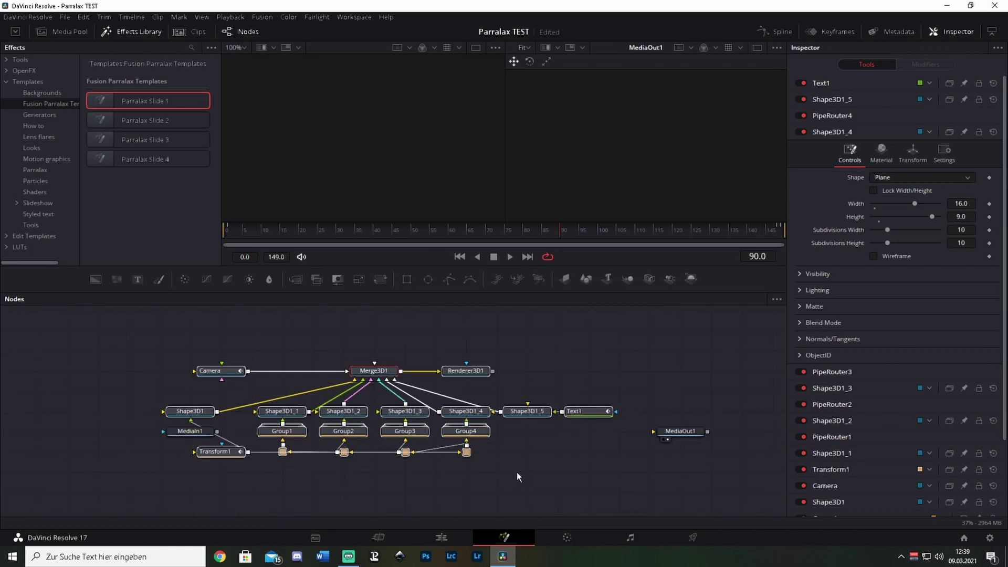
Position MediaIn1 and MediaOut1, wiring MediaIn1 into Transform1 and Renderer3D1 into MediaOut1
click(497, 478)
drag(180, 437, 89, 458)
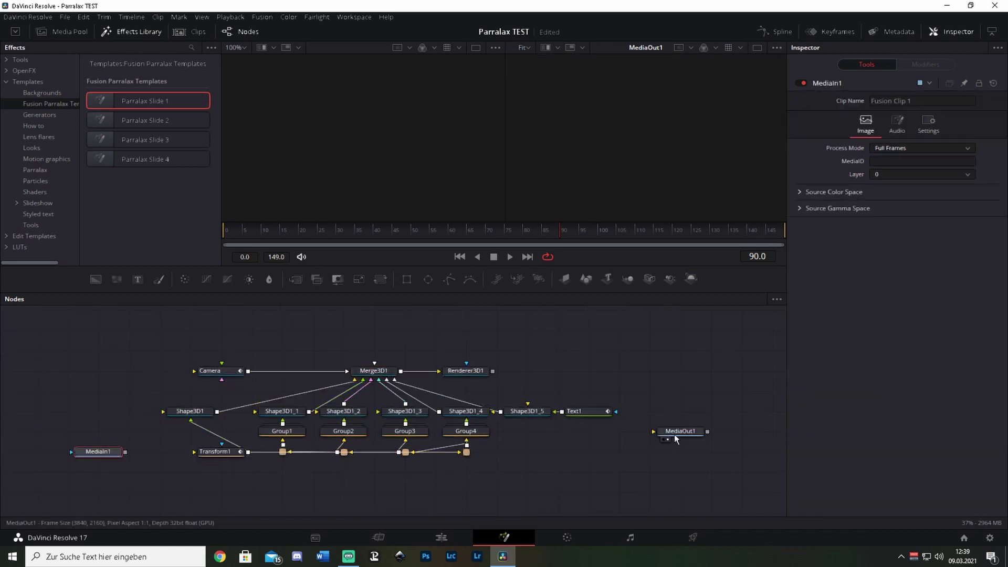
drag(678, 433, 673, 377)
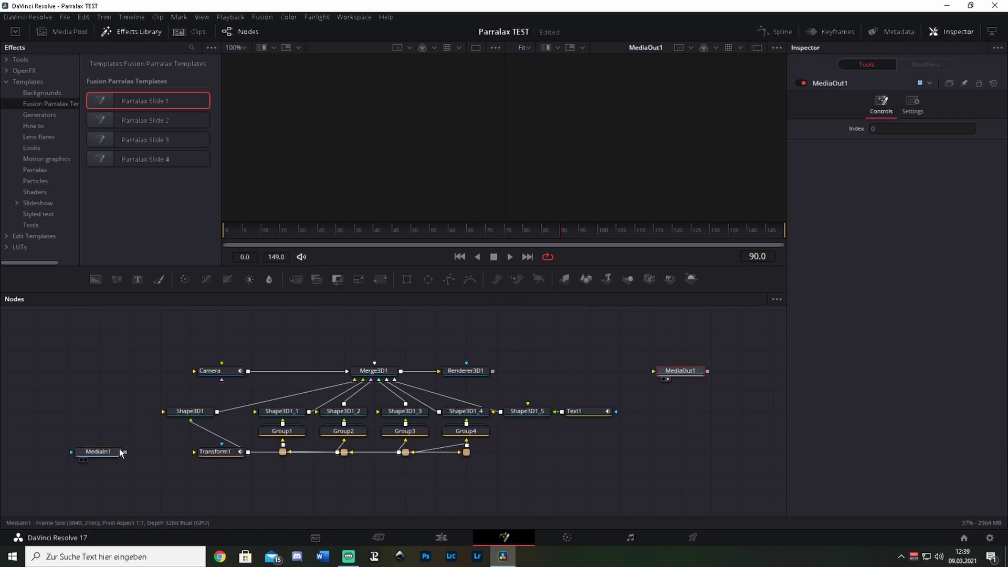
drag(125, 452, 194, 452)
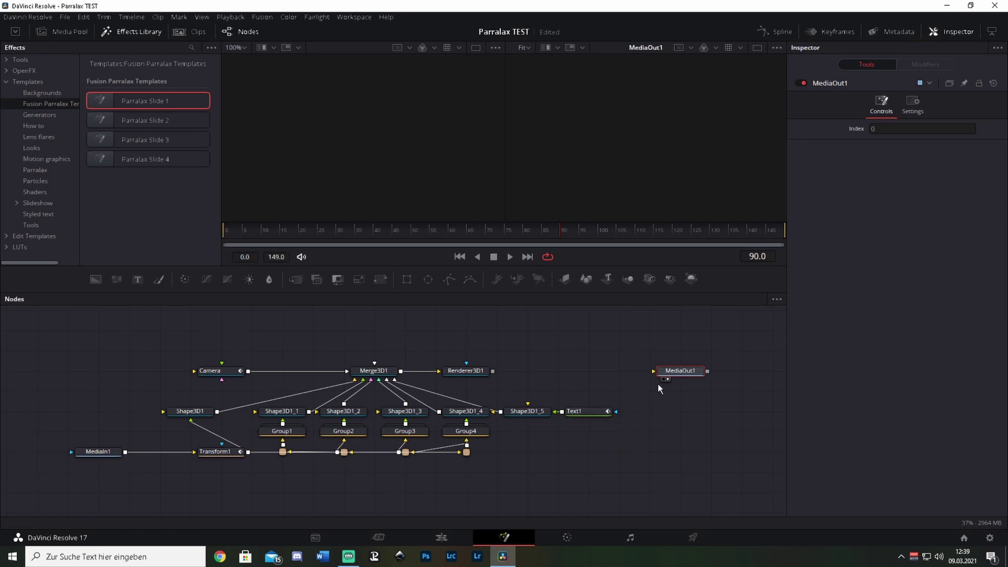
drag(494, 372, 656, 375)
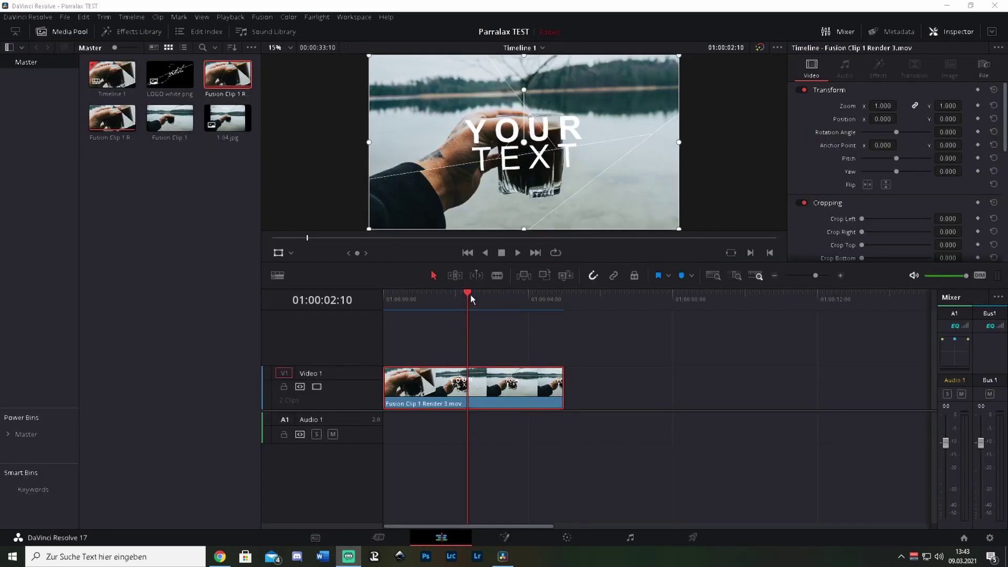
drag(470, 294, 388, 296)
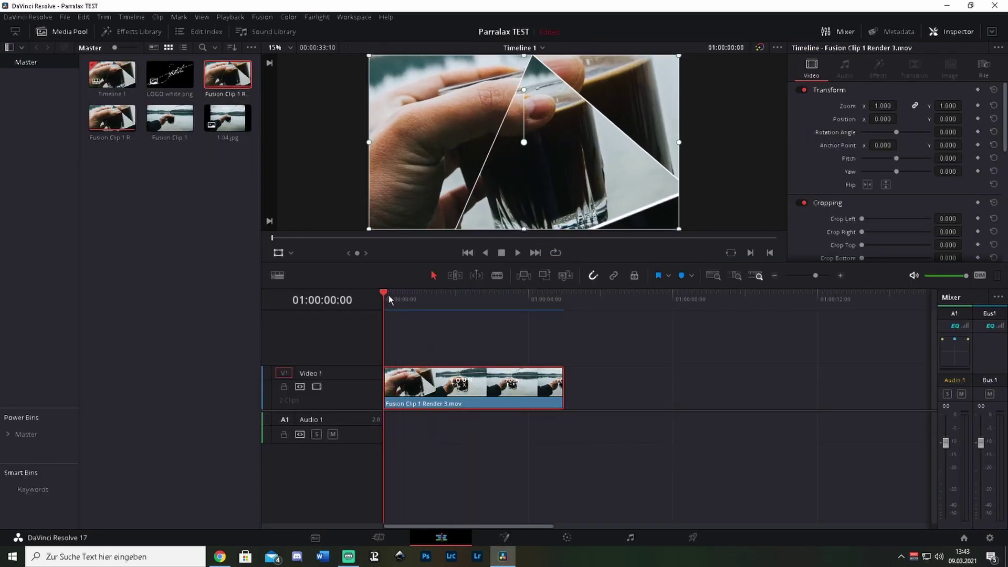
Play back the parallax animation to preview it
click(517, 254)
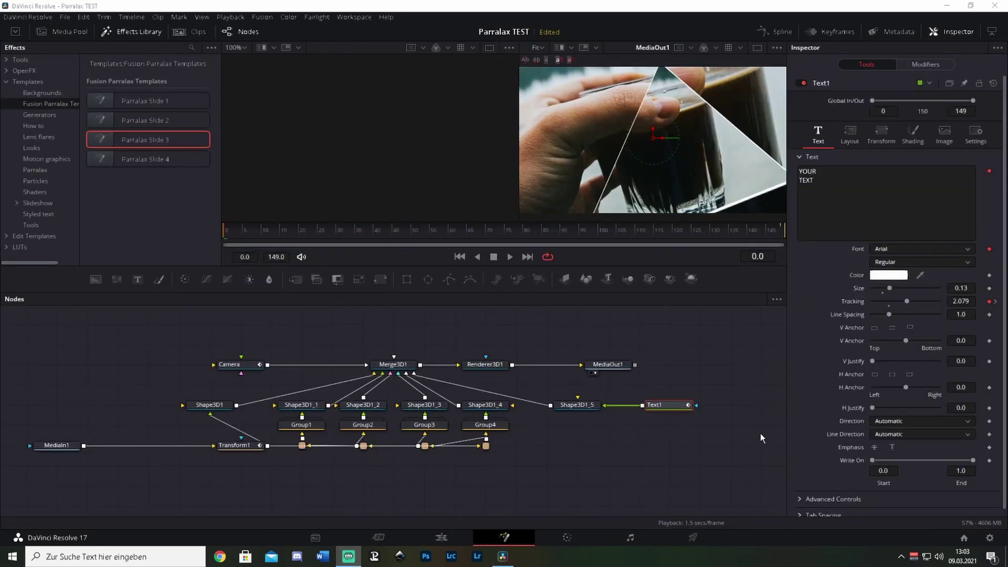
Go to frame 148 and start editing the title, typing 'Channel' with a new line
click(762, 231)
click(773, 234)
click(781, 234)
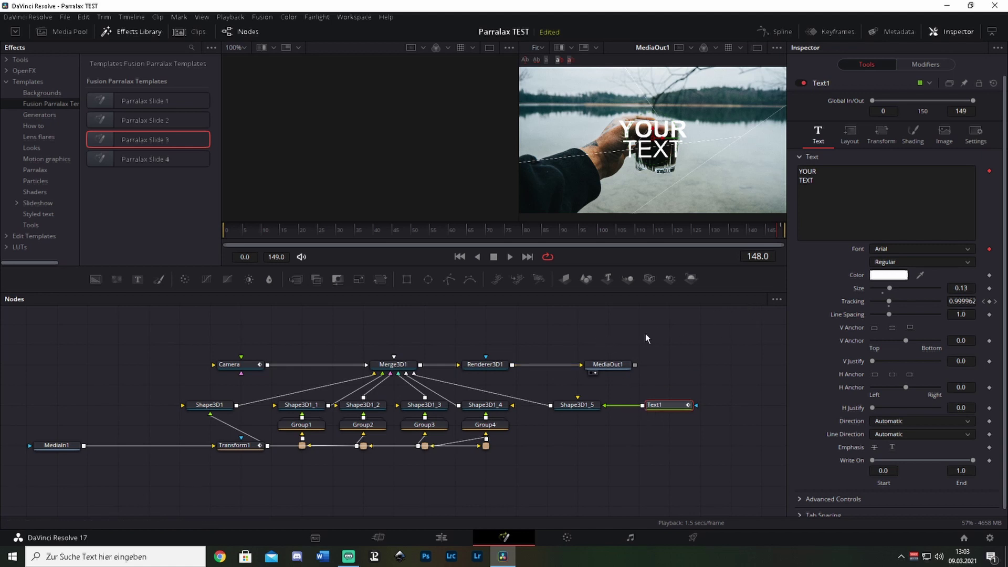
click(880, 180)
key(ctrl+a)
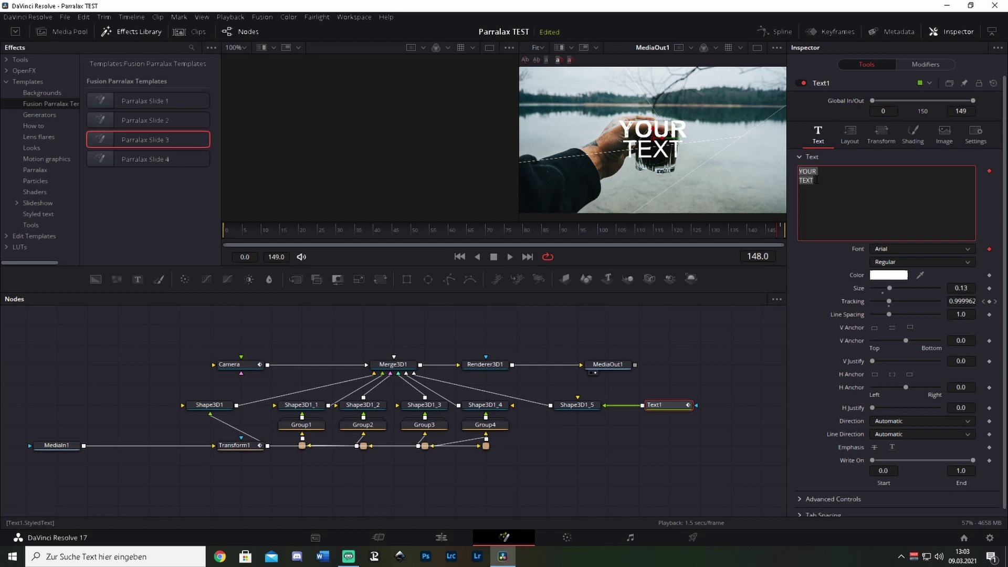
text(Channel)
key(Return)
text(a)
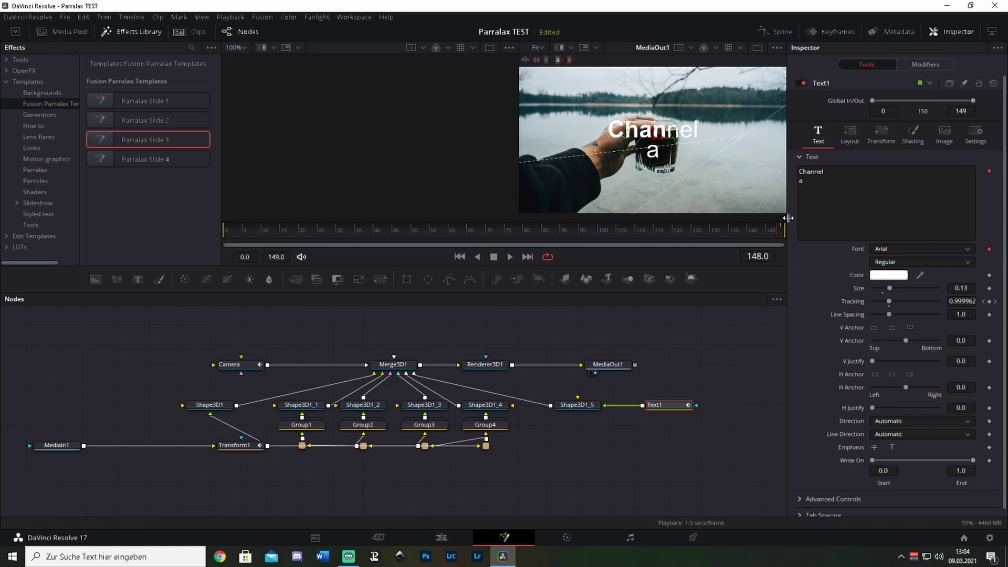
Retype the title as 'YOUR' / 'Text', detach Text1 below the graph, and select Shape3D1_5
click(794, 176)
key(BackSpace)
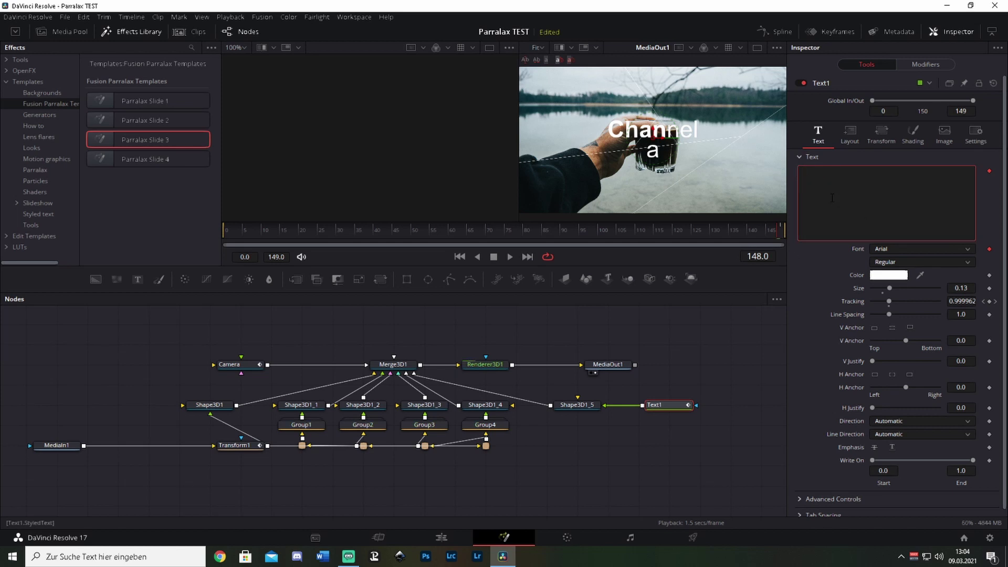
text(YOUR)
key(Return)
text(Text)
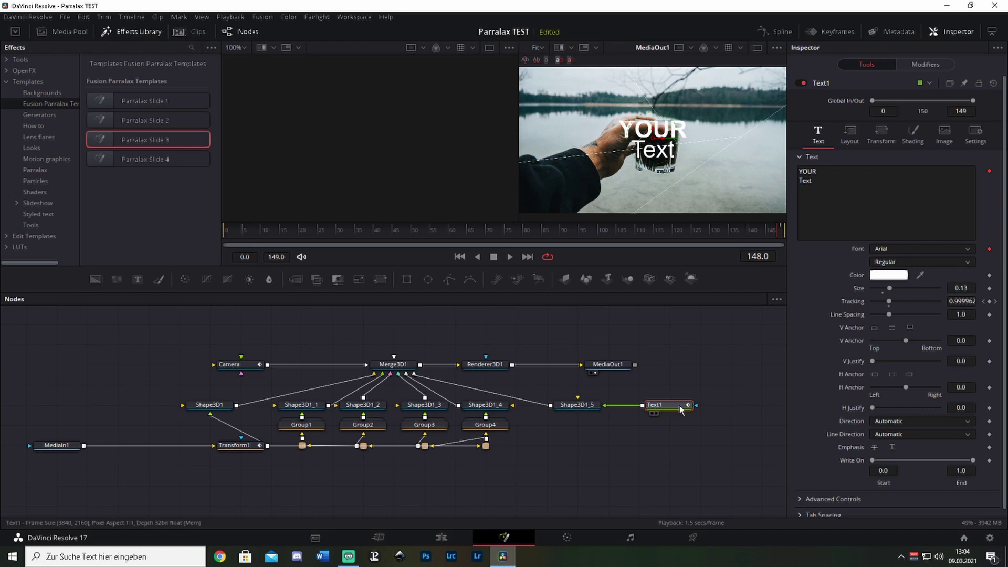
drag(630, 409, 660, 477)
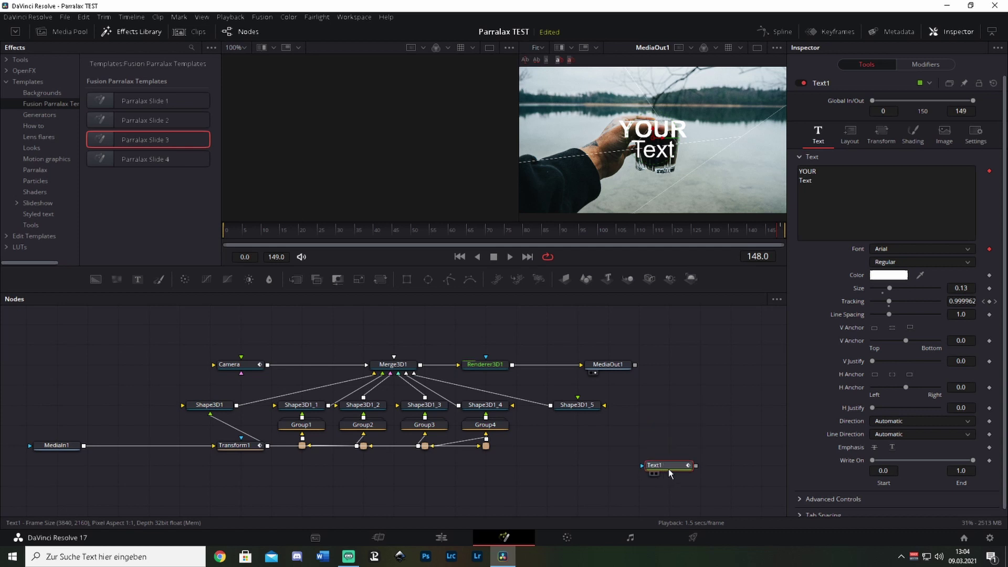
click(595, 405)
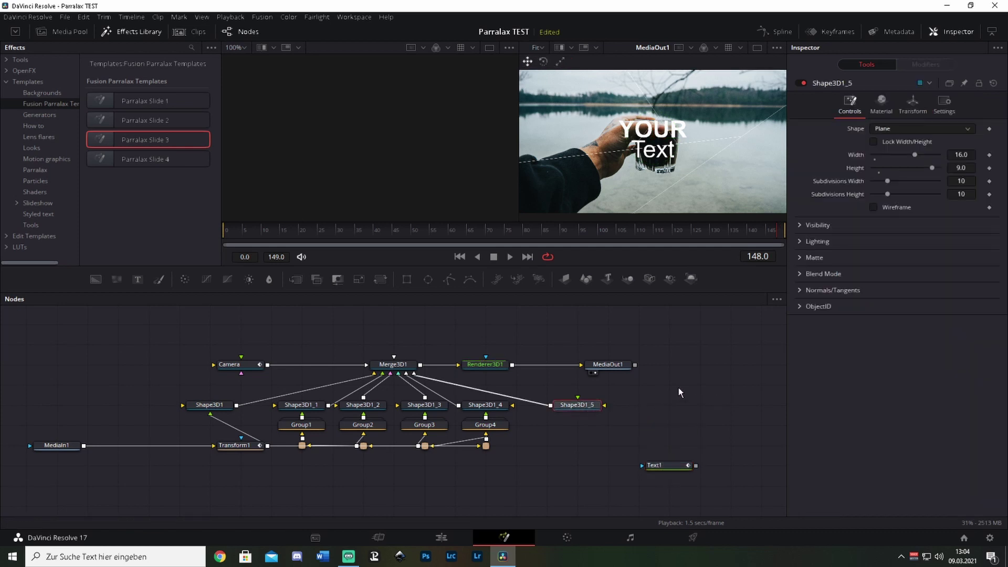
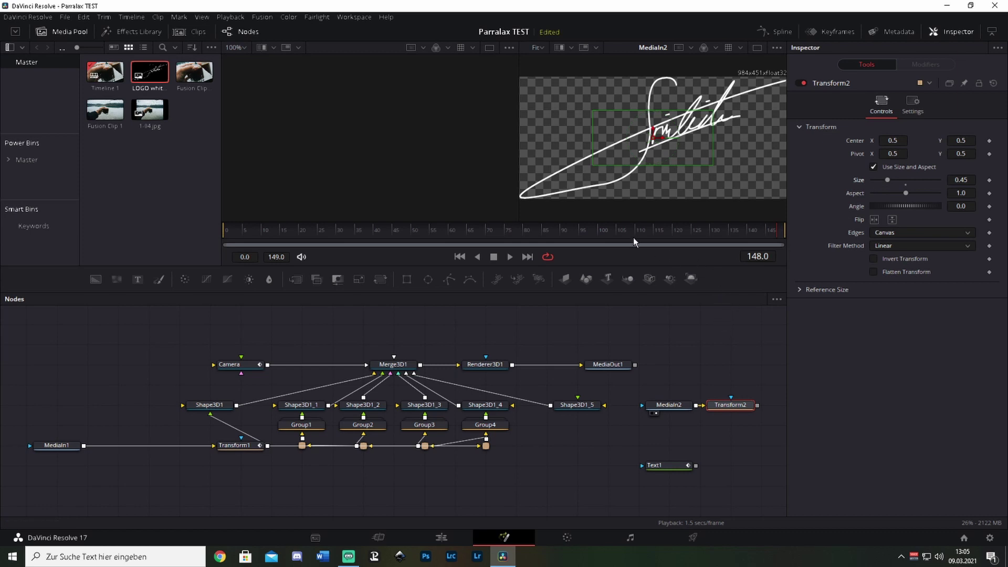
Return the playhead to frame 95 and arrange MediaIn2 and Transform2 side by side
drag(632, 236, 579, 237)
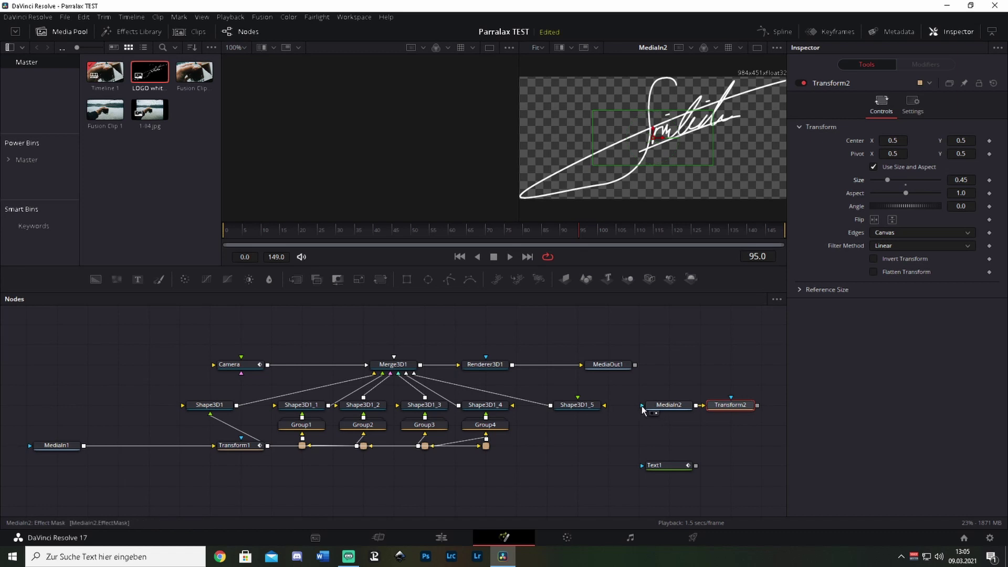
drag(651, 406, 621, 426)
drag(715, 407, 699, 385)
drag(695, 426, 663, 426)
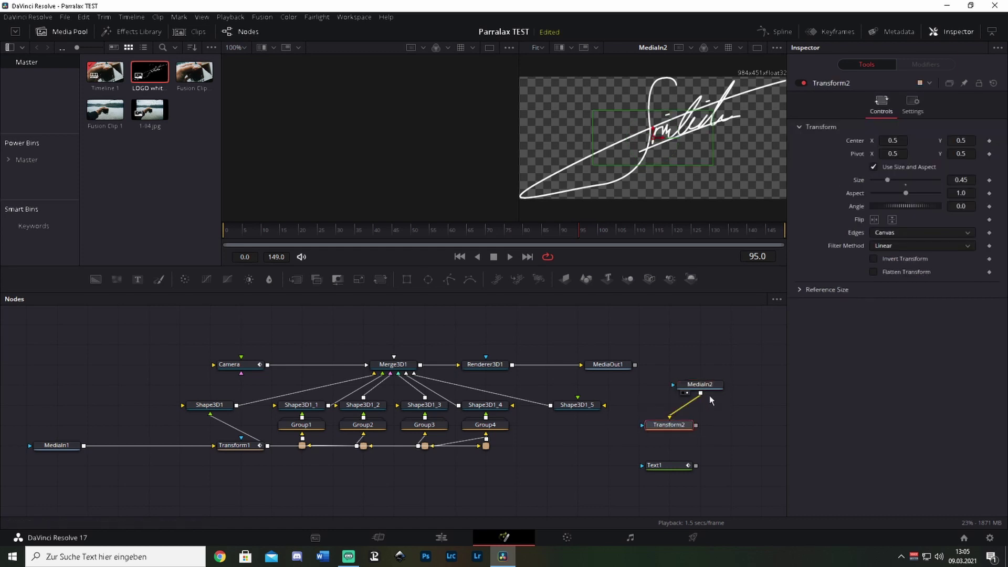
drag(712, 384, 742, 425)
click(742, 425)
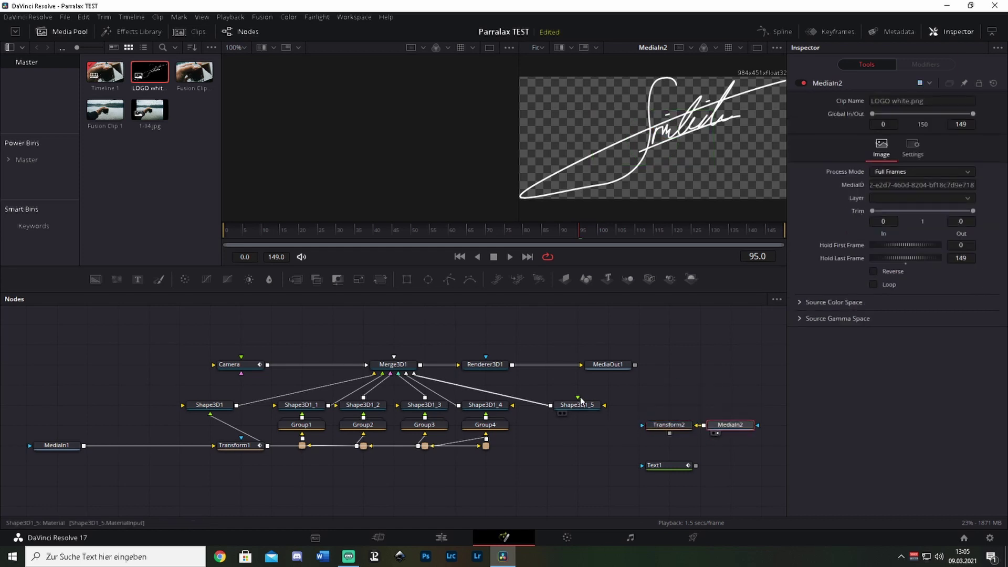
Feed the scaled logo into Shape3D1_5's material input and view MediaOut1's composite
drag(580, 400, 666, 427)
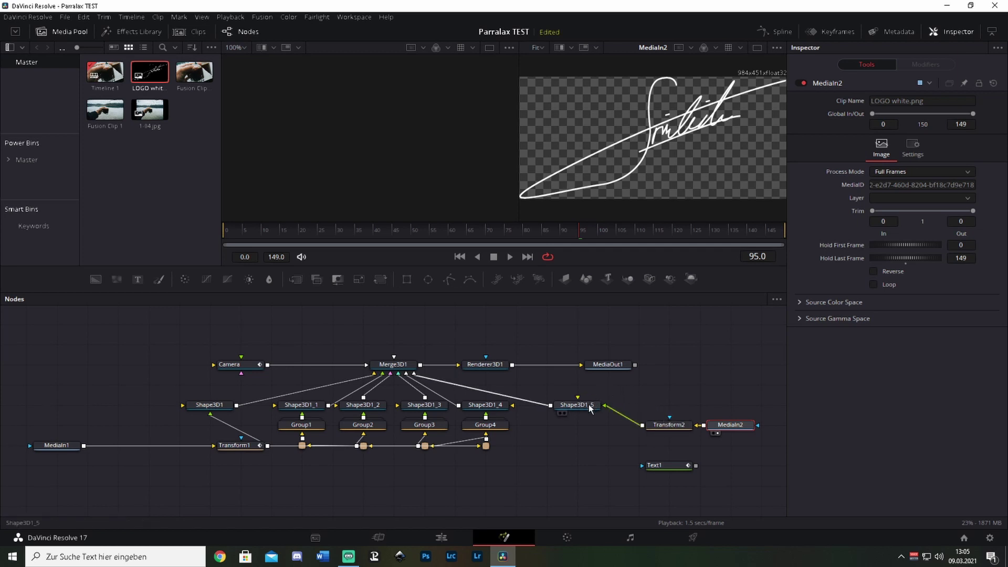
click(602, 366)
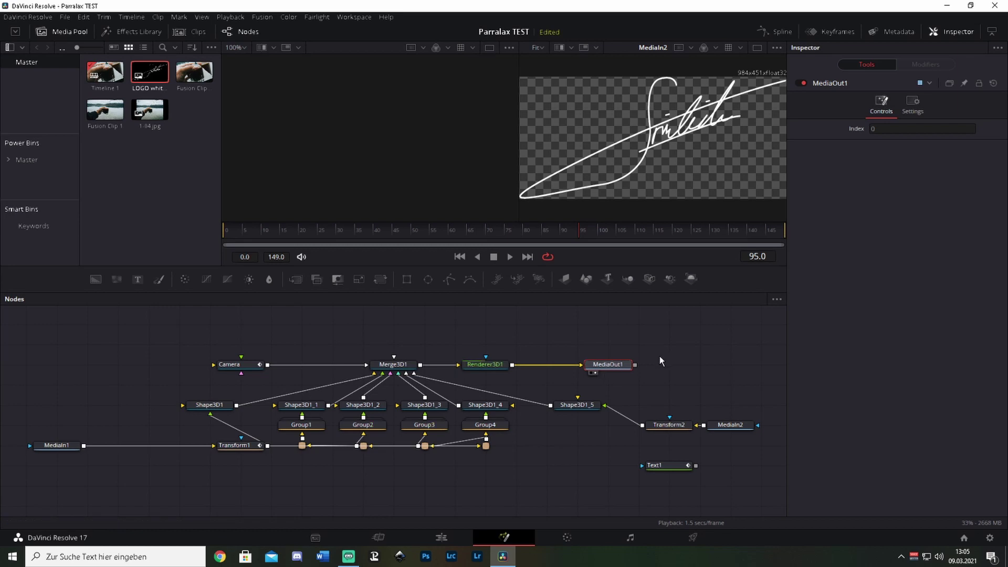
key(2)
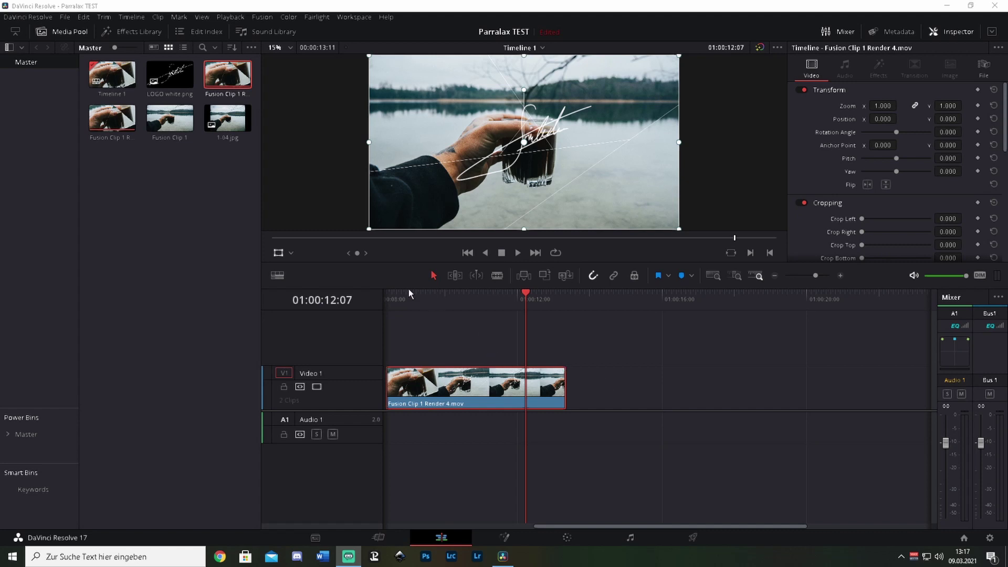
Play the rendered clip from its start on the Edit page, then stop playback
click(395, 296)
click(517, 253)
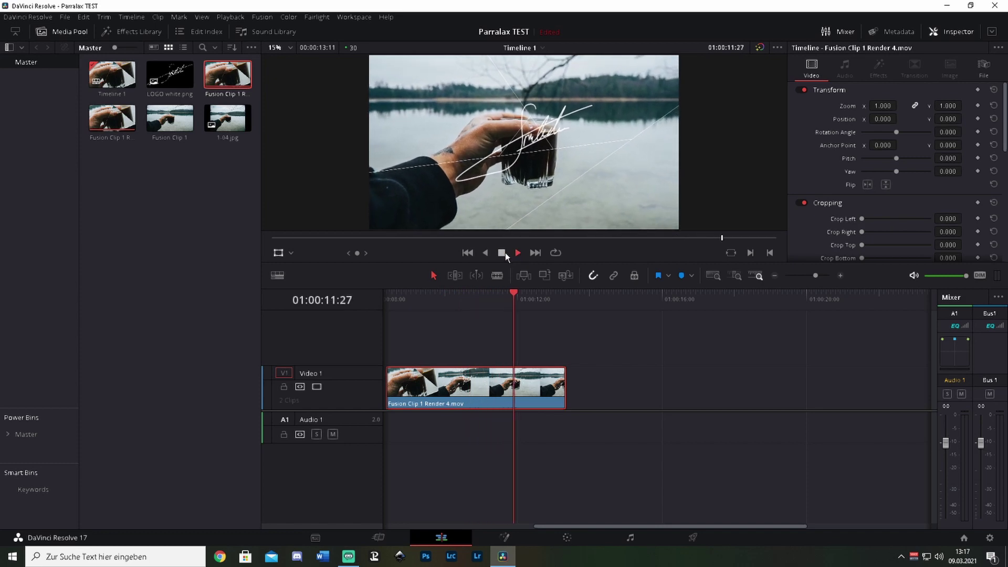
click(503, 254)
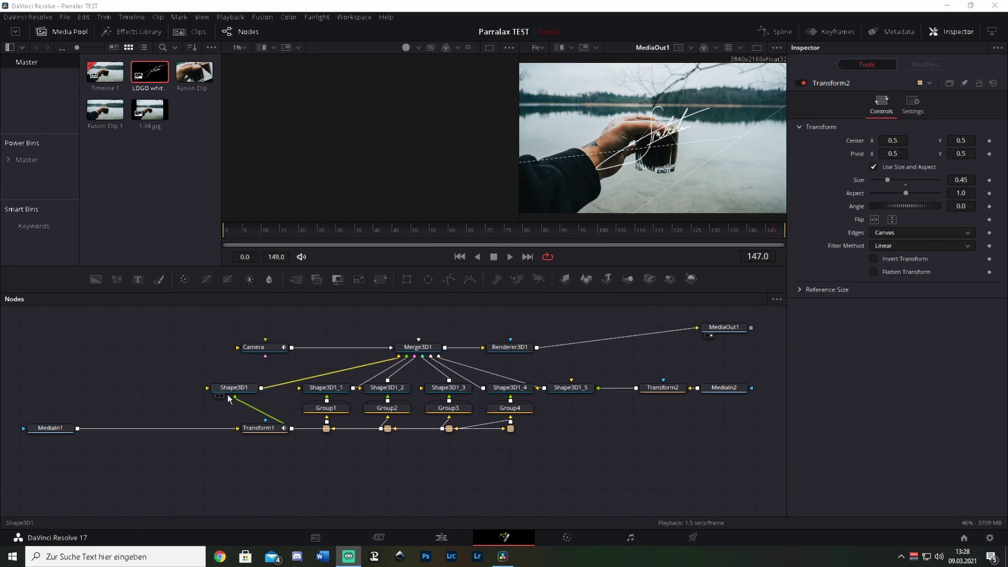
Shift Transform1 and Shape3D1 left, then expand and collapse Group1 and Group2 to inspect their polygons
drag(268, 430, 183, 431)
drag(231, 388, 170, 388)
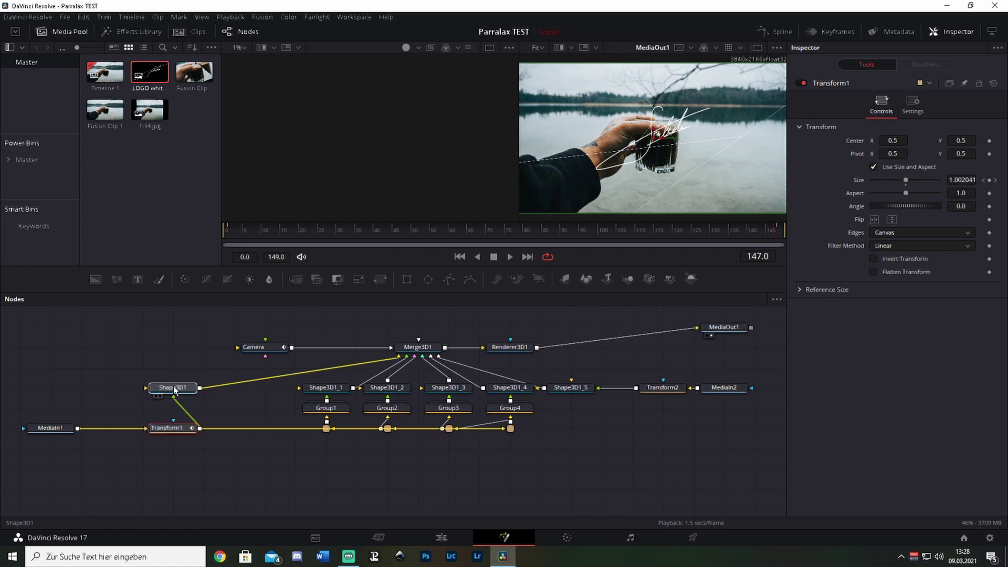
double_click(331, 412)
click(295, 413)
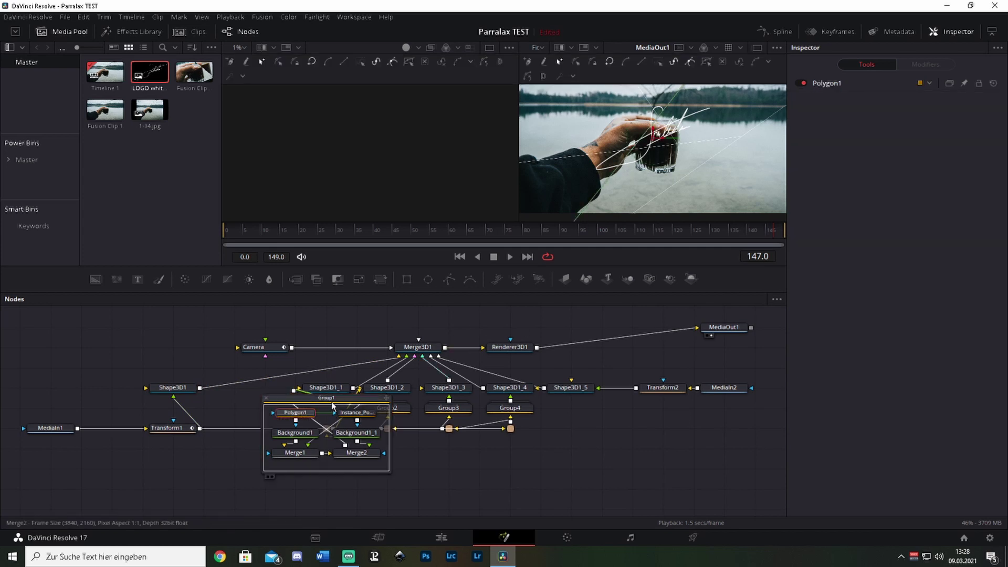
click(265, 398)
double_click(389, 408)
click(355, 413)
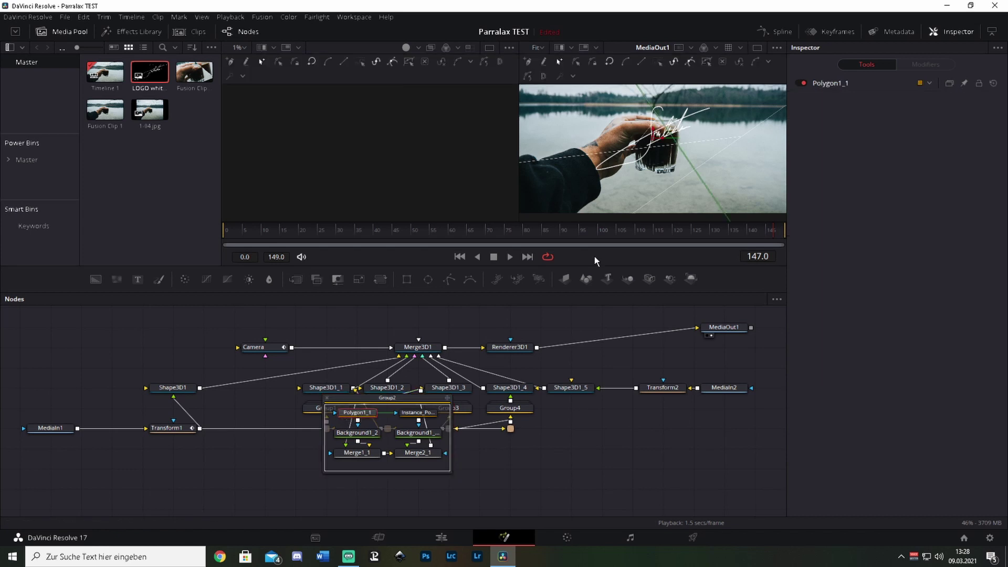
click(327, 399)
Expand and collapse Group3 and Group4 to inspect their polygons, leaving Group4 selected
double_click(449, 408)
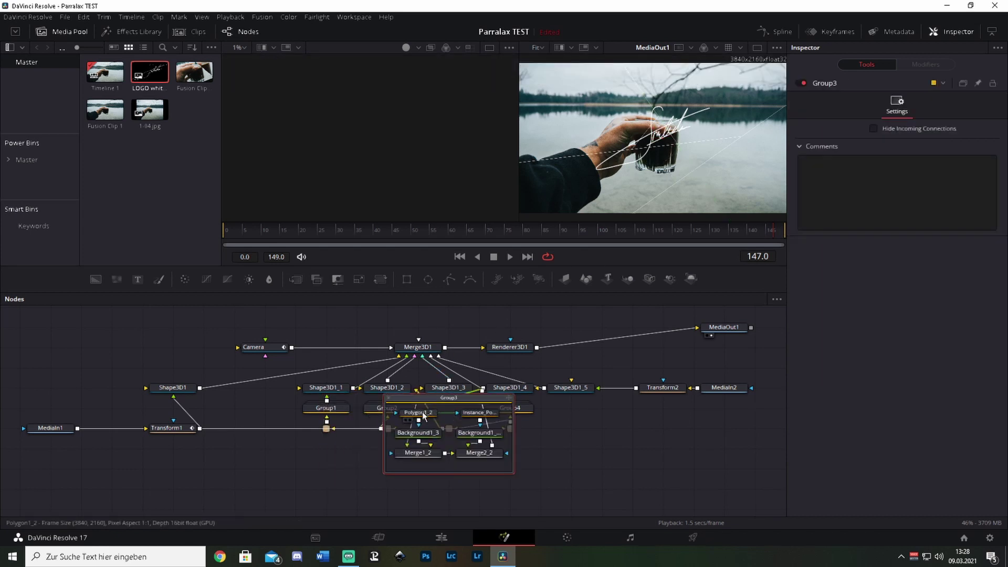
click(418, 413)
click(390, 398)
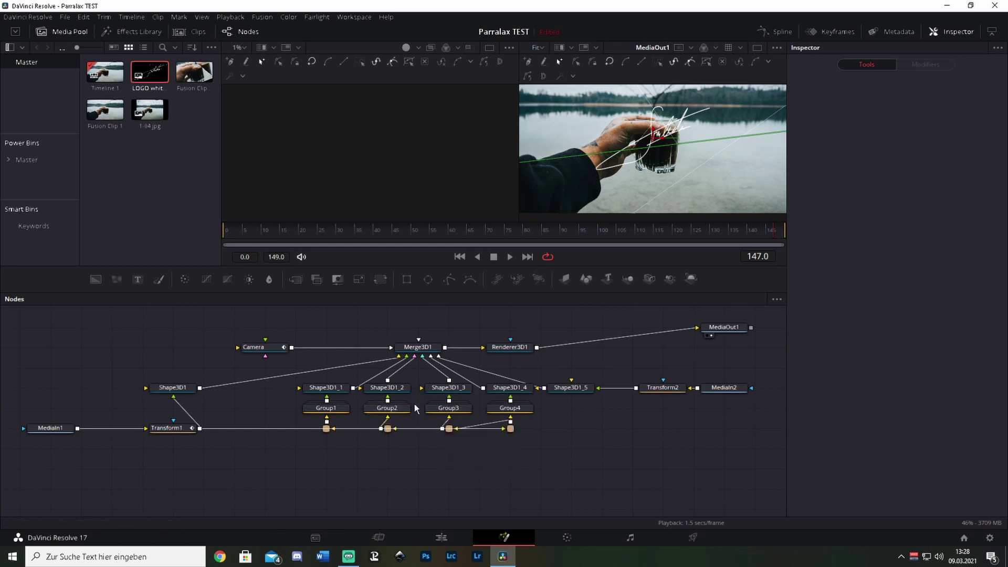
double_click(517, 413)
click(472, 414)
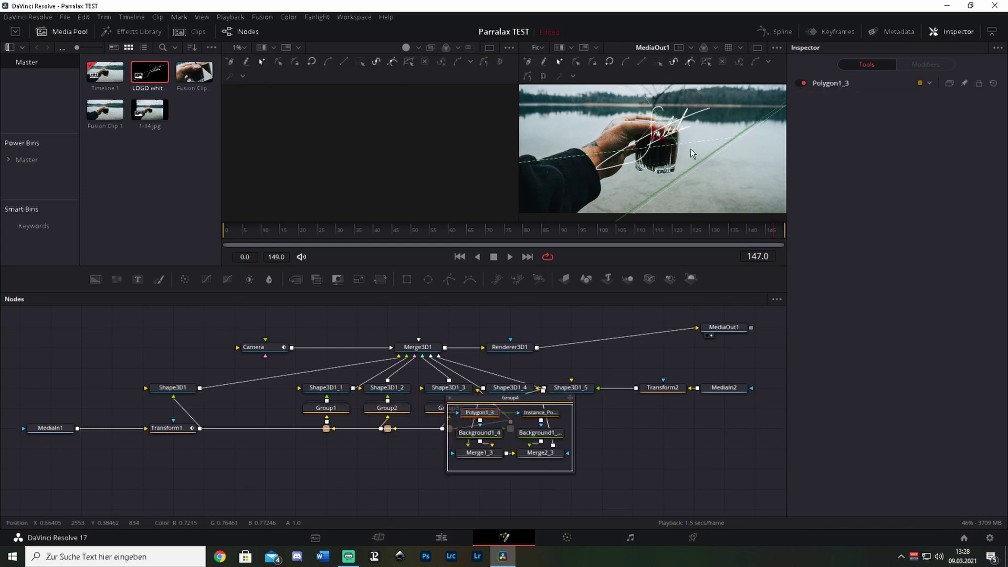
click(450, 398)
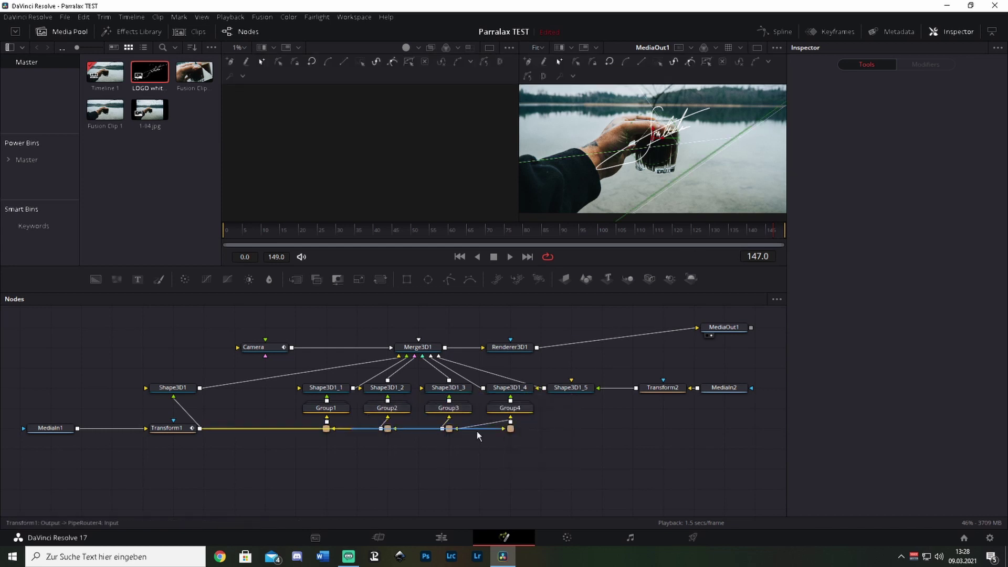
right_click(337, 412)
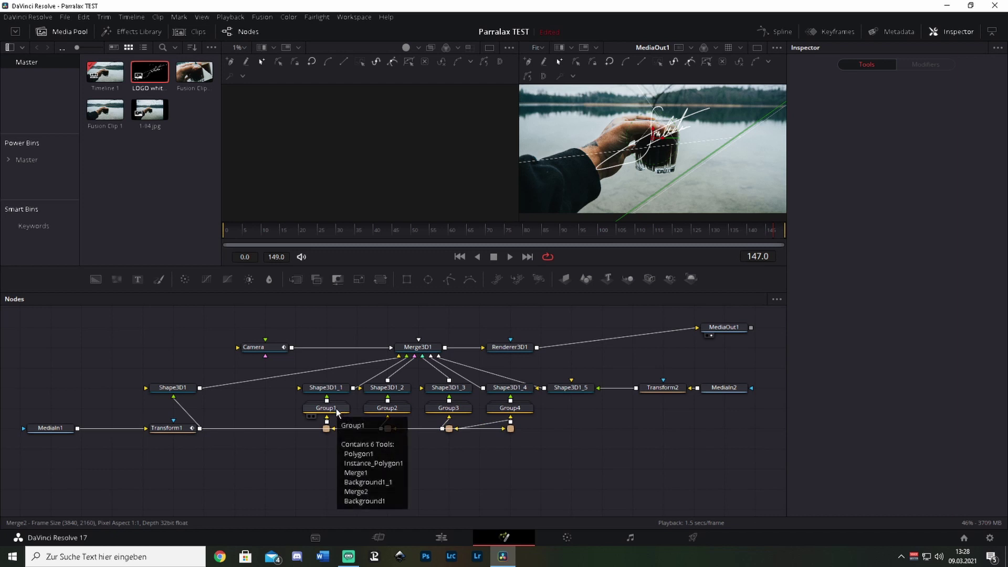
click(528, 413)
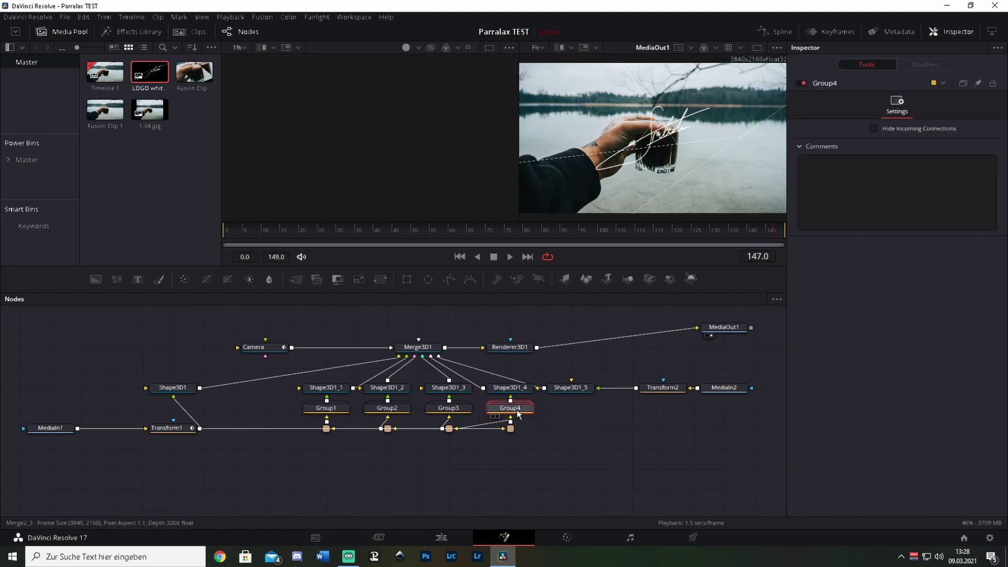
mouse_move(517, 413)
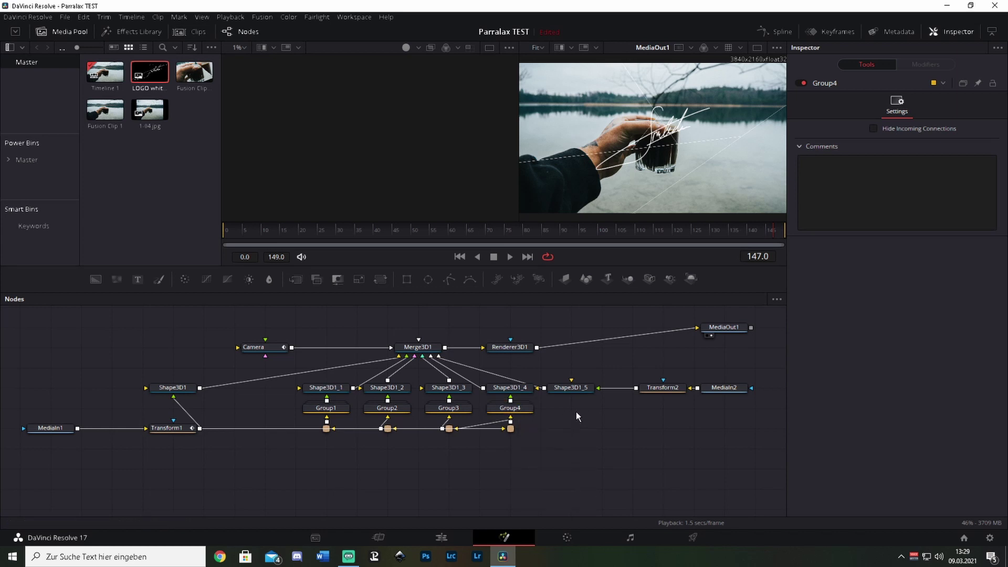
Paste Group4 as Group4_1 and move Shape3D1_5 and MediaIn2 up beside Transform2
key(ctrl+v)
drag(574, 394, 724, 347)
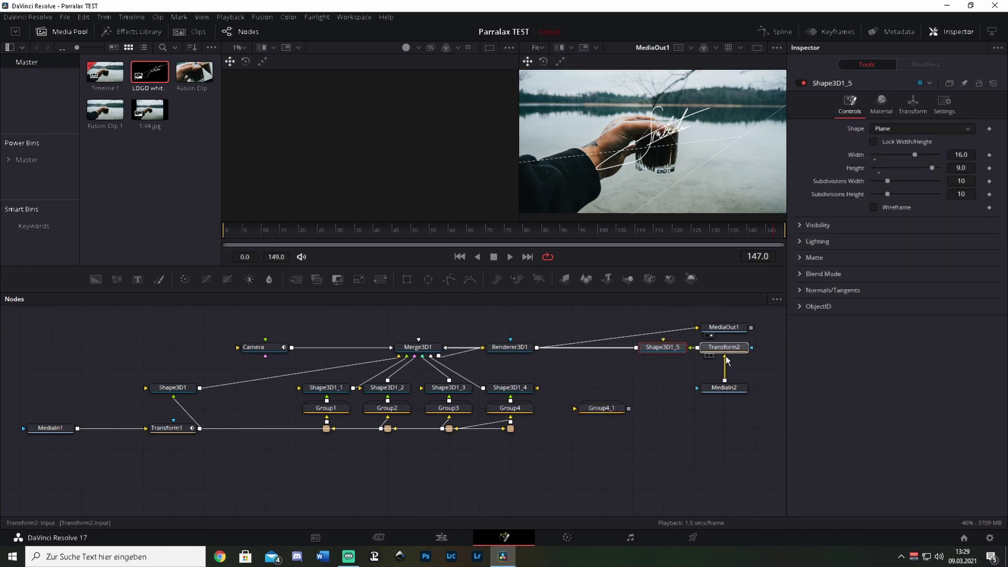
drag(735, 391, 745, 376)
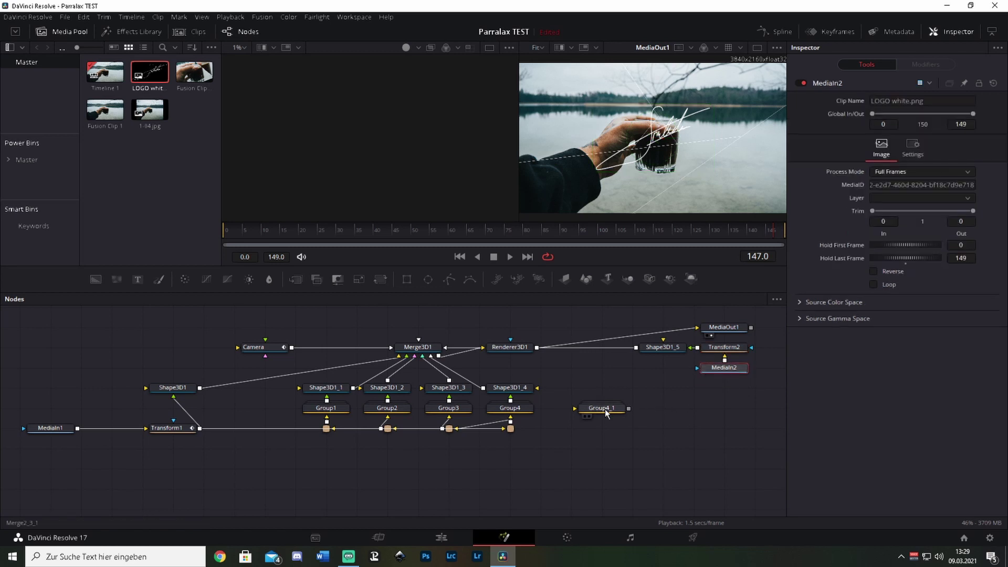
Duplicate Shape3D1_4 as Shape3D1_4_1 and place Group4_1 beneath it
click(525, 389)
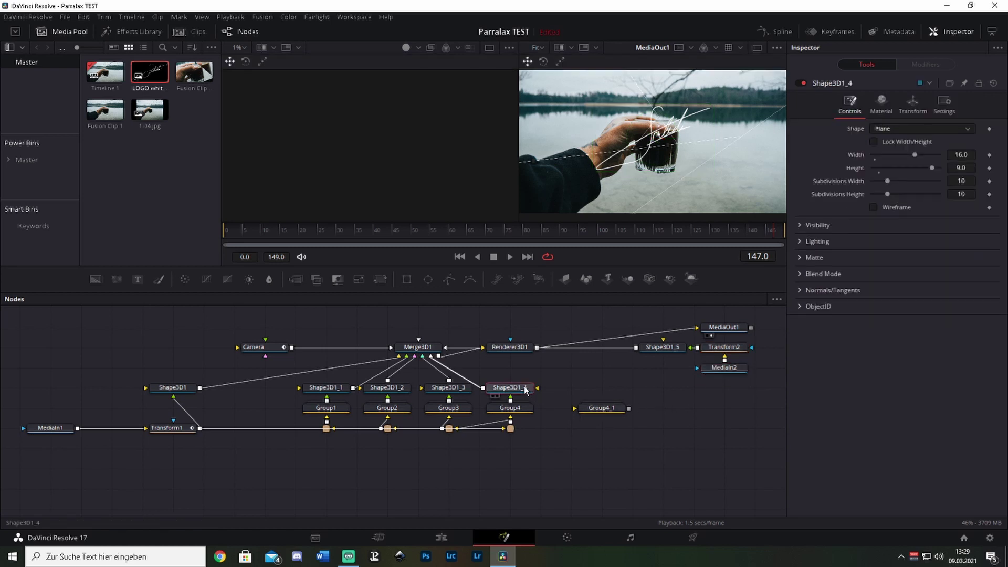
key(ctrl+c)
key(ctrl+v)
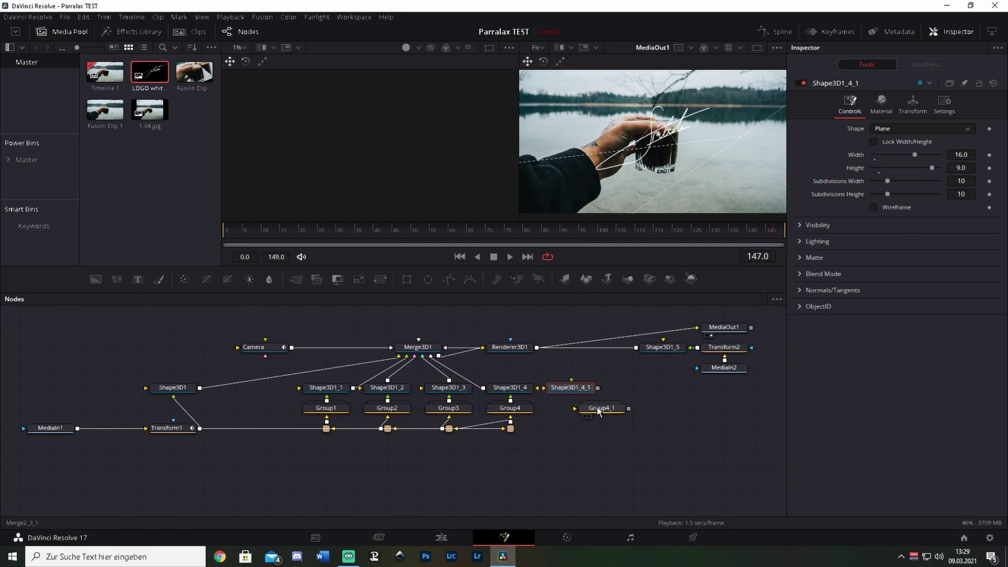
mouse_move(612, 411)
mouse_down()
mouse_move(581, 413)
mouse_move(604, 413)
mouse_up()
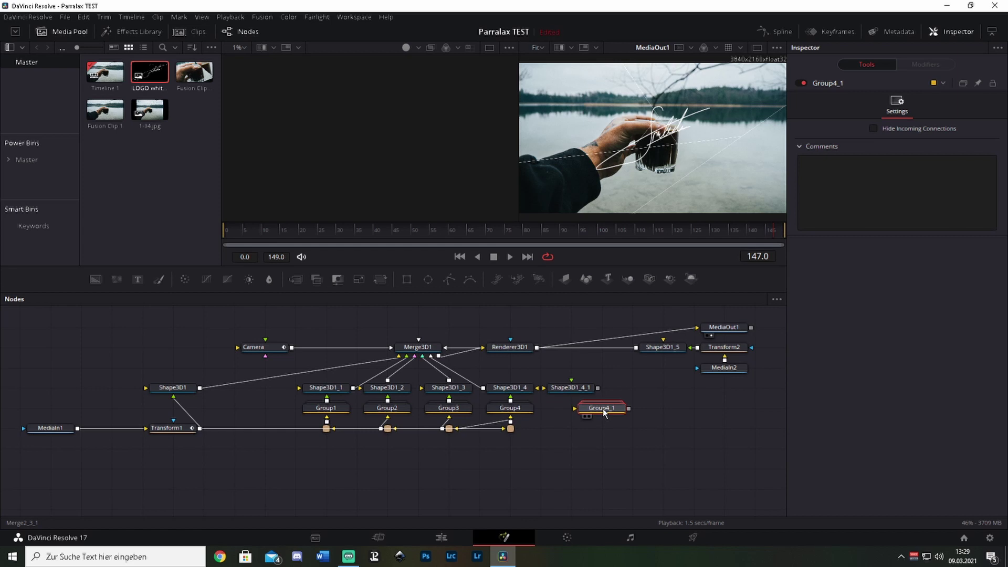
Connect Transform1's output into Group4_1 with a routing point and align the node
right_click(604, 414)
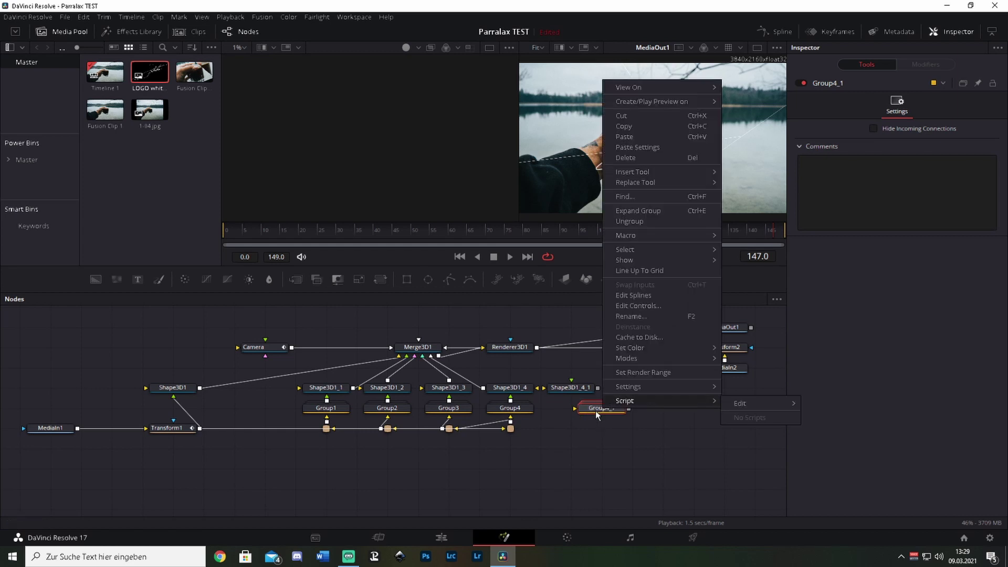
click(596, 411)
drag(576, 409, 200, 431)
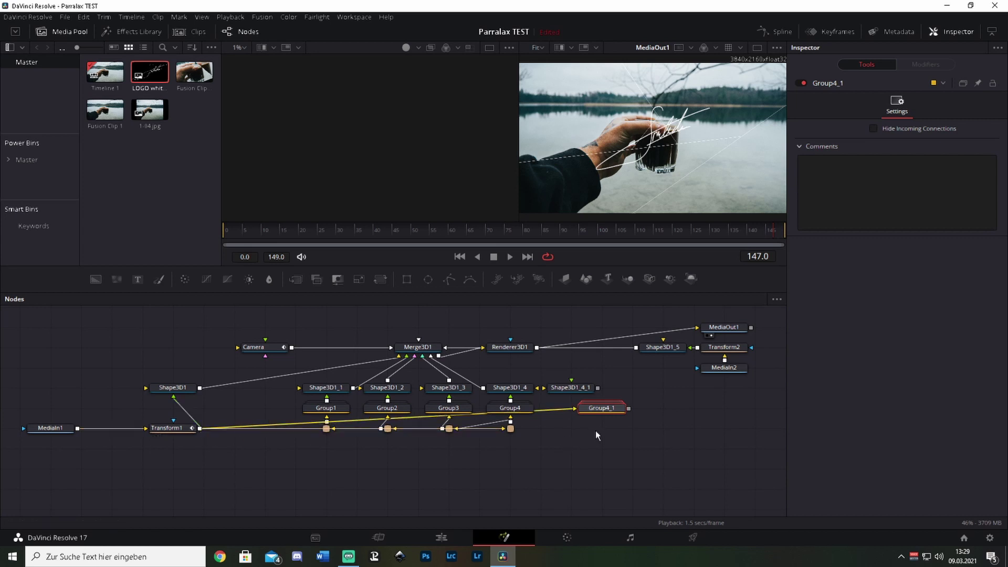
drag(595, 409, 622, 425)
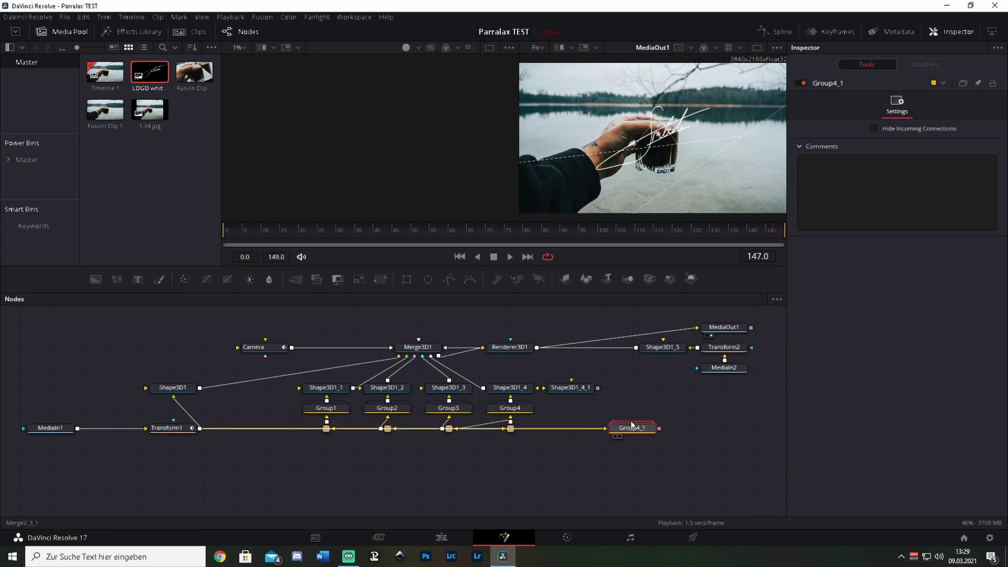
alt+click(552, 428)
drag(632, 434, 571, 429)
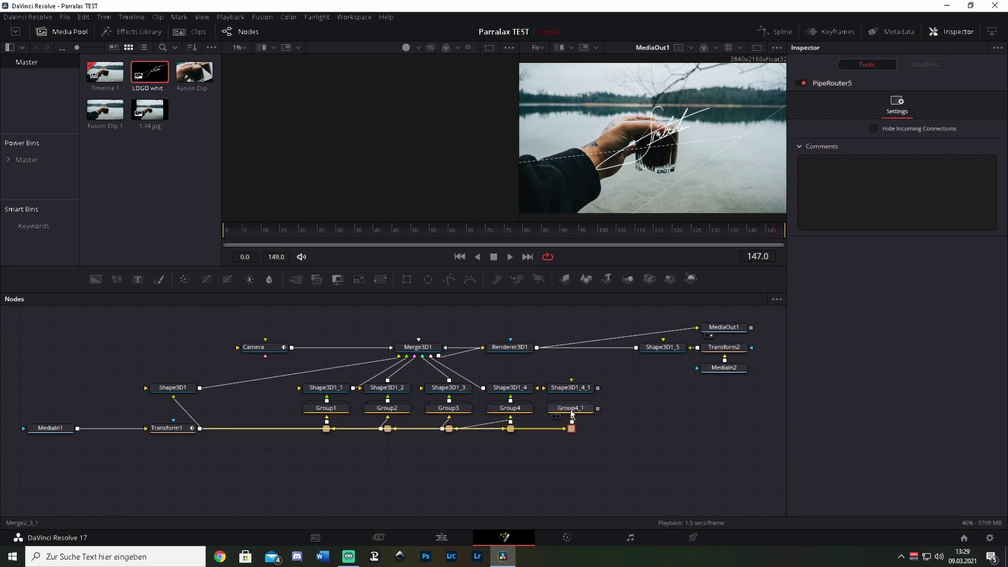
Wire Group4_1 into Shape3D1_4_1 and Shape3D1_4_1 into Merge3D1
drag(598, 408, 581, 399)
drag(598, 388, 425, 356)
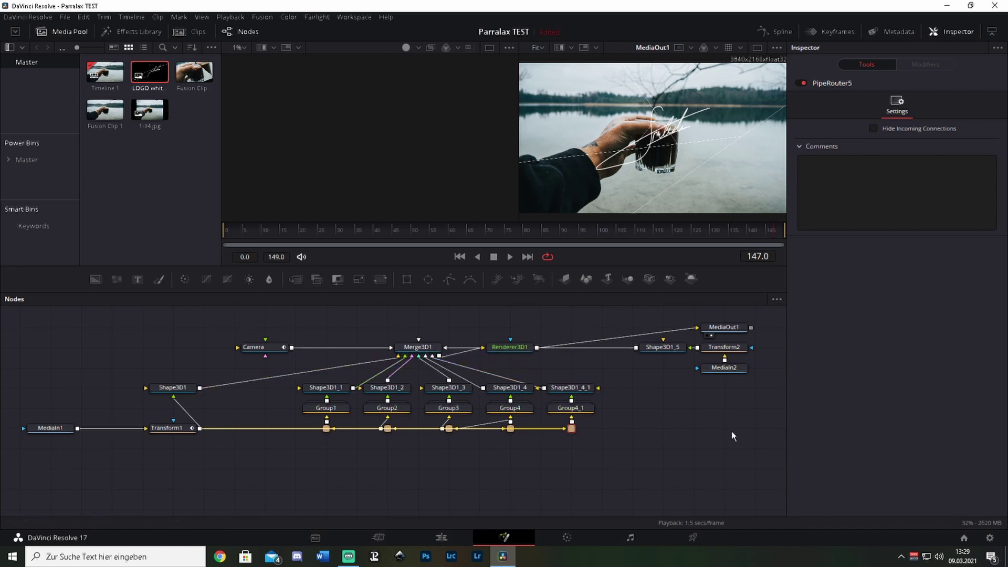
click(578, 412)
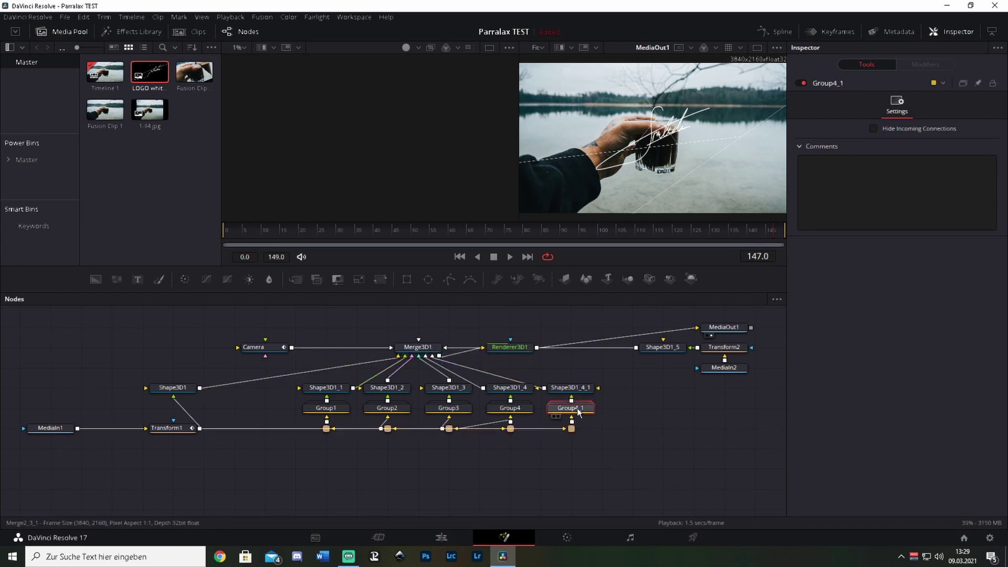
double_click(578, 412)
Drag Polygon1_3_1's four mask points left into a new shard outline, then collapse Group4_1
click(541, 413)
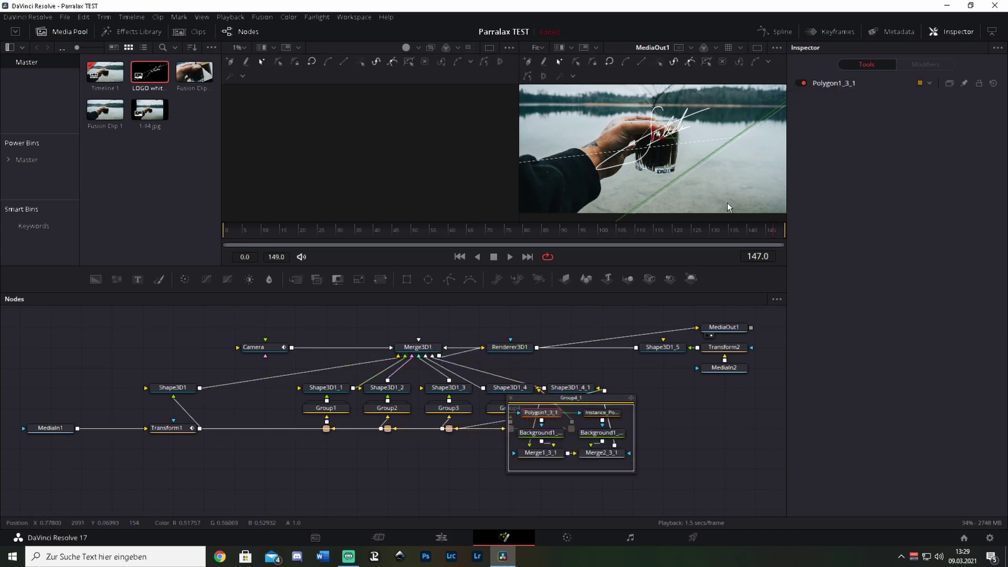
scroll(692, 157, down, 2)
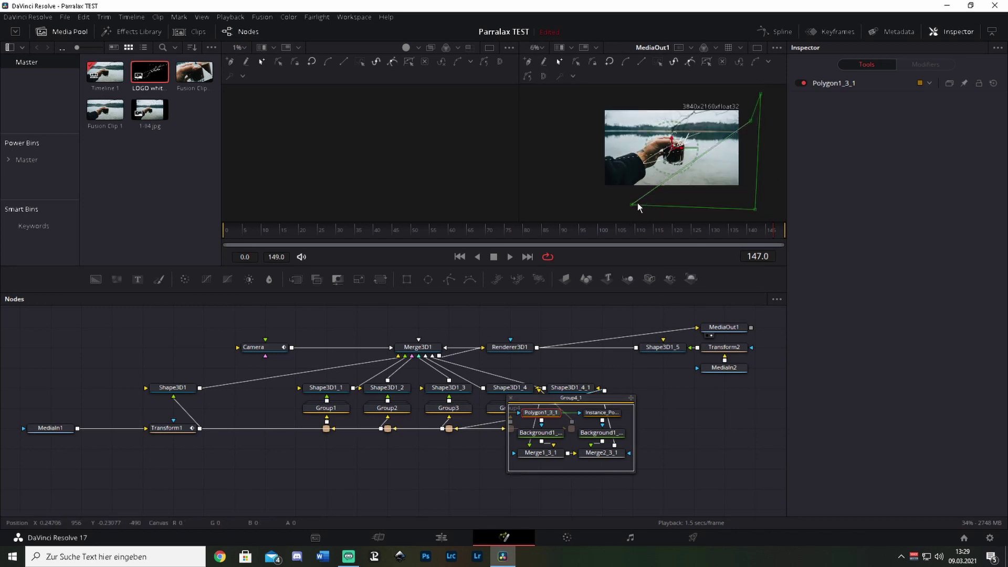
drag(749, 120, 577, 104)
drag(630, 206, 579, 201)
drag(760, 95, 613, 95)
drag(755, 209, 657, 209)
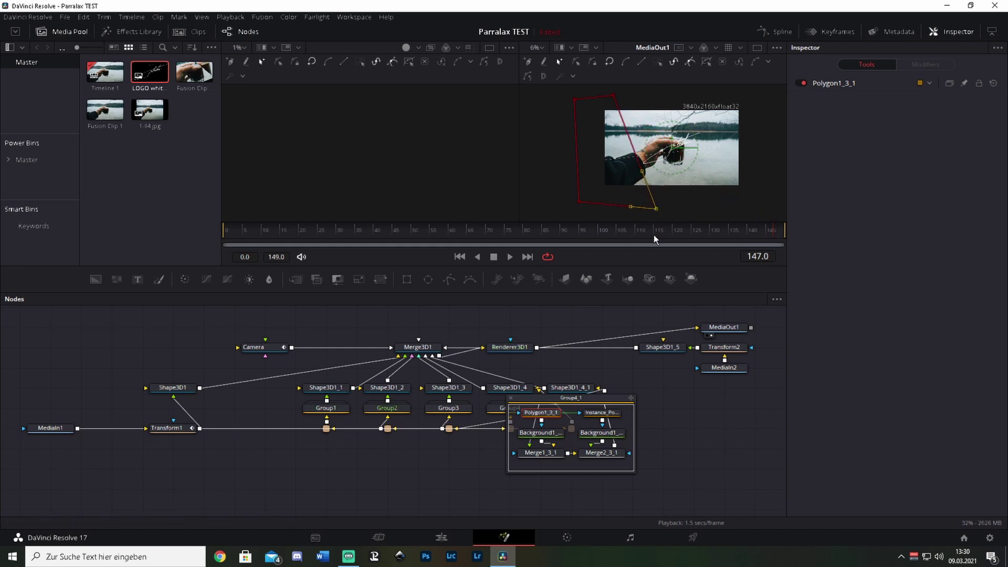
right_click(511, 402)
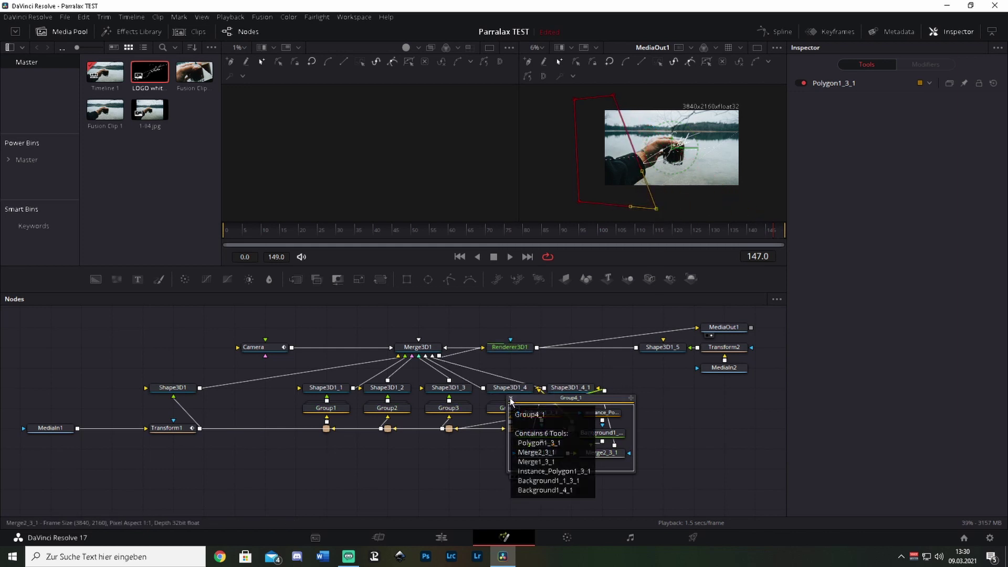
key(Escape)
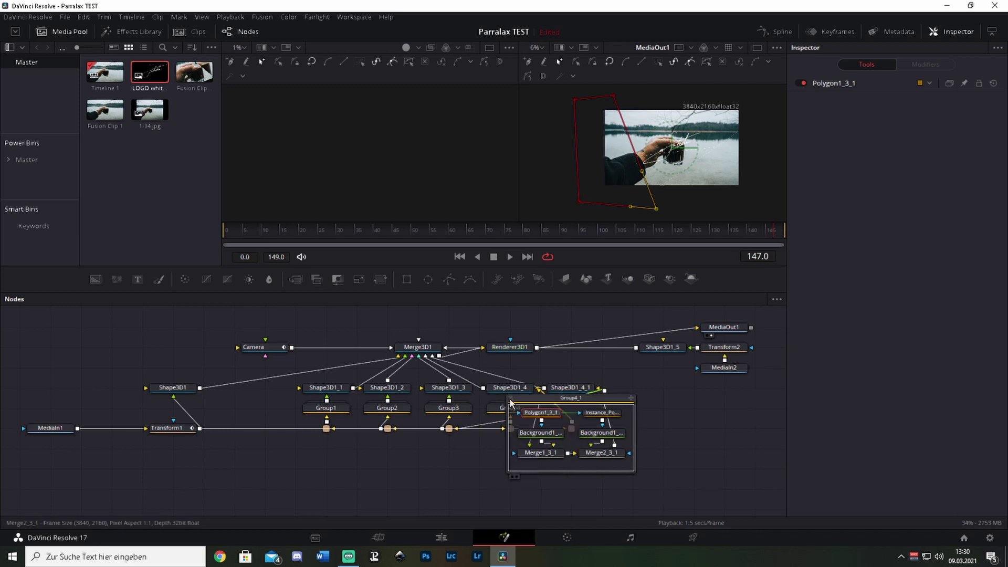
click(510, 401)
click(571, 407)
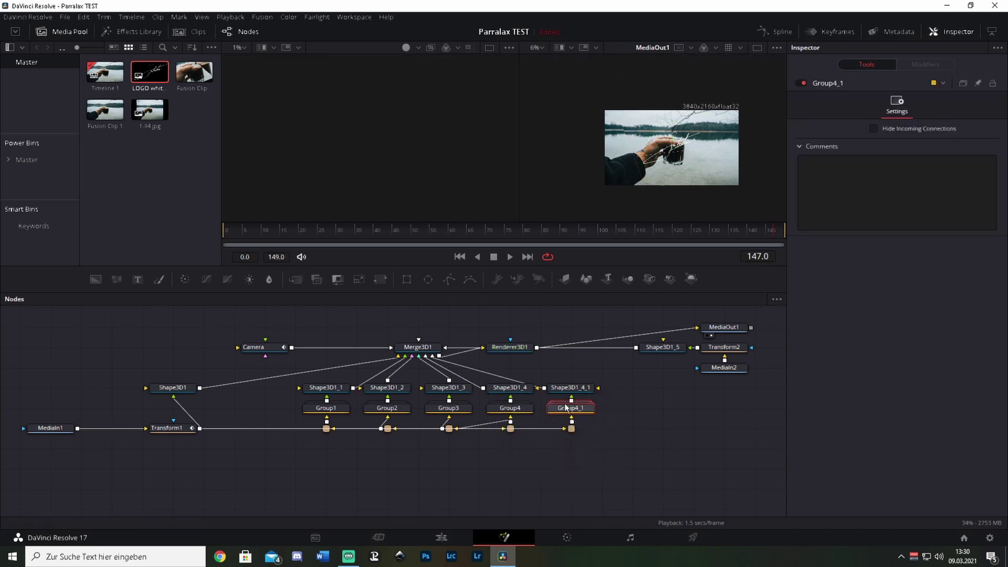
Fit the viewer and compare Shape3D1_4_1's transform values with Shape3D1_4's
click(574, 389)
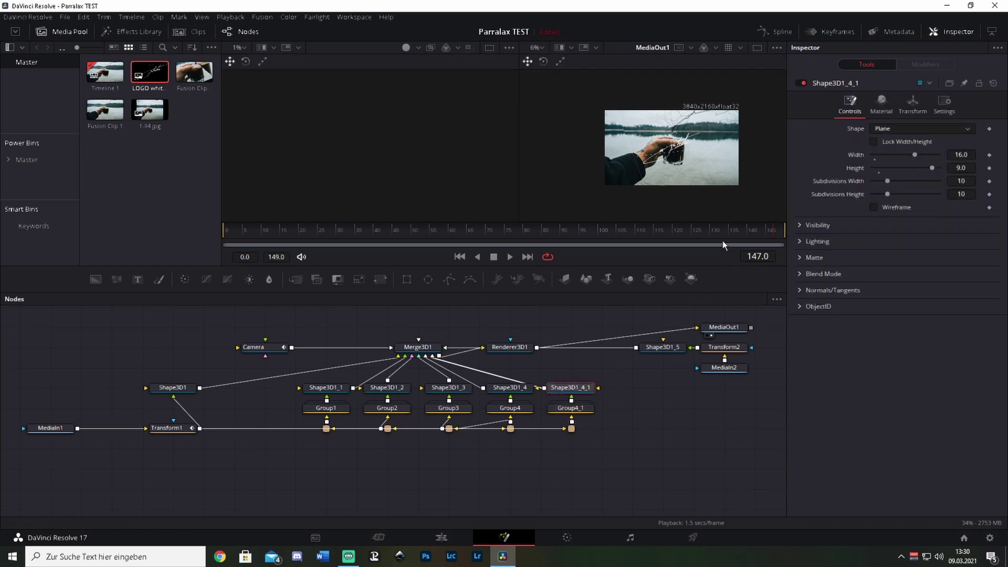
click(544, 48)
click(535, 62)
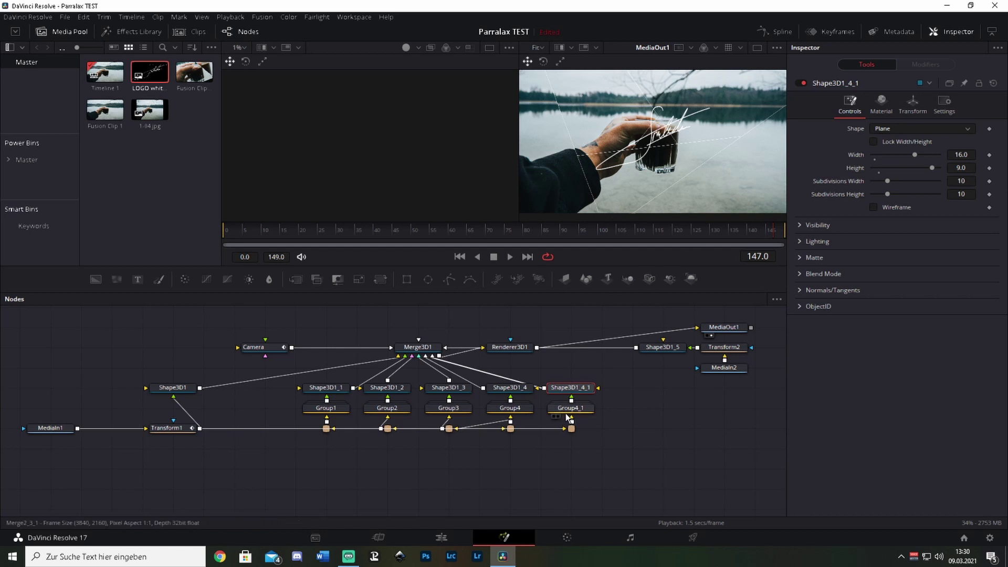
click(914, 108)
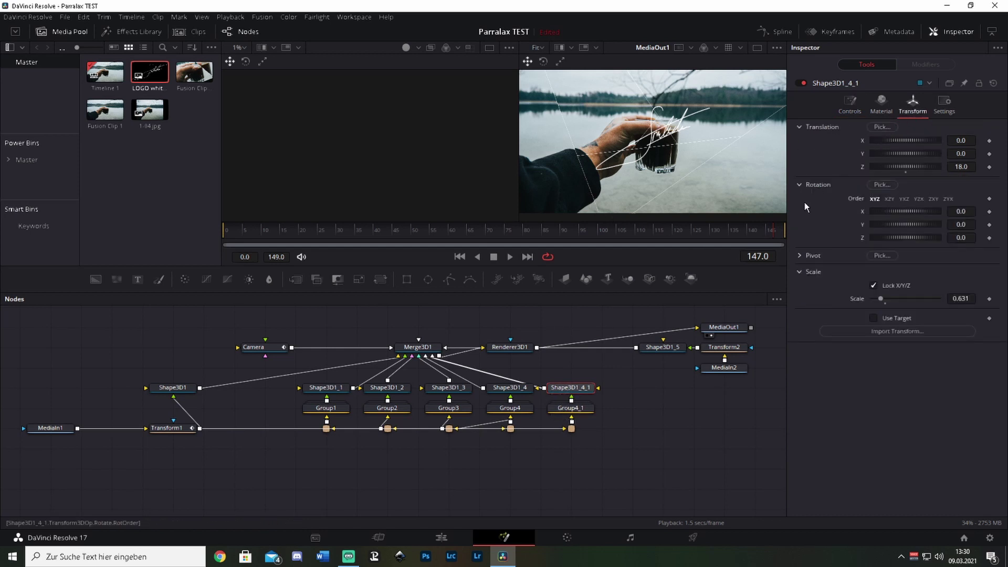
click(514, 388)
click(913, 105)
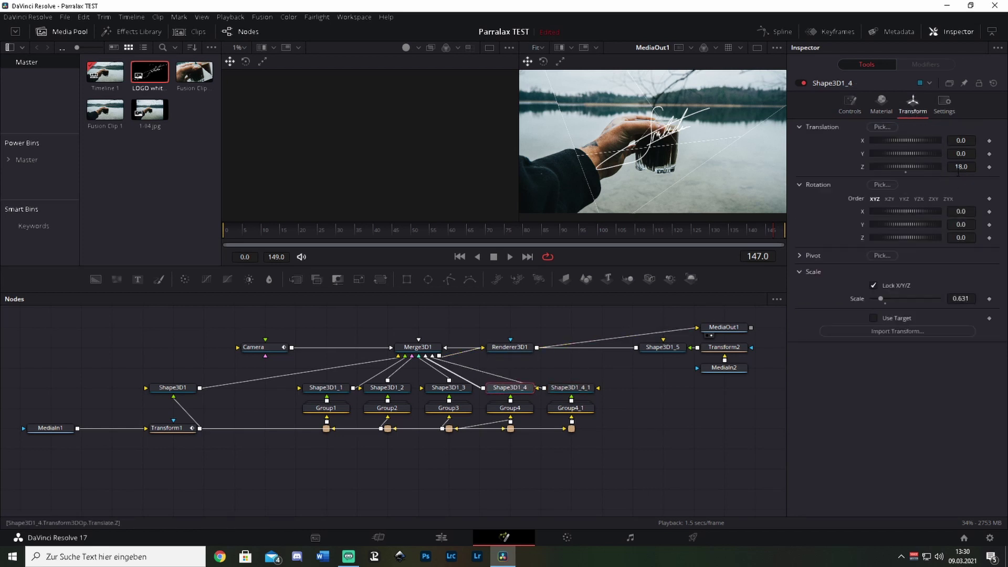
click(570, 389)
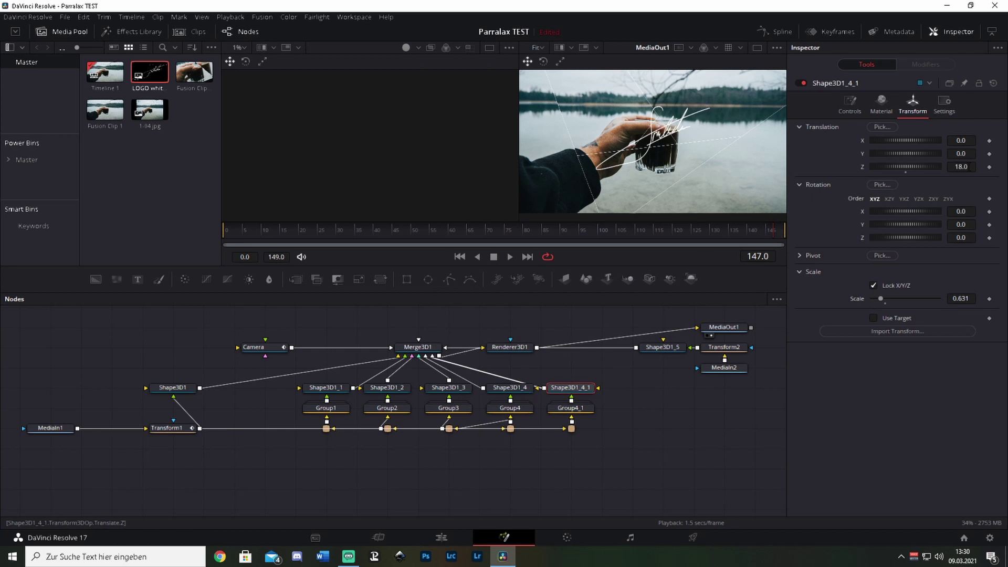
Set Shape3D1_4_1's Translation Z to 23.0 and its Scale to 0.591
click(961, 167)
key(Tab)
click(944, 381)
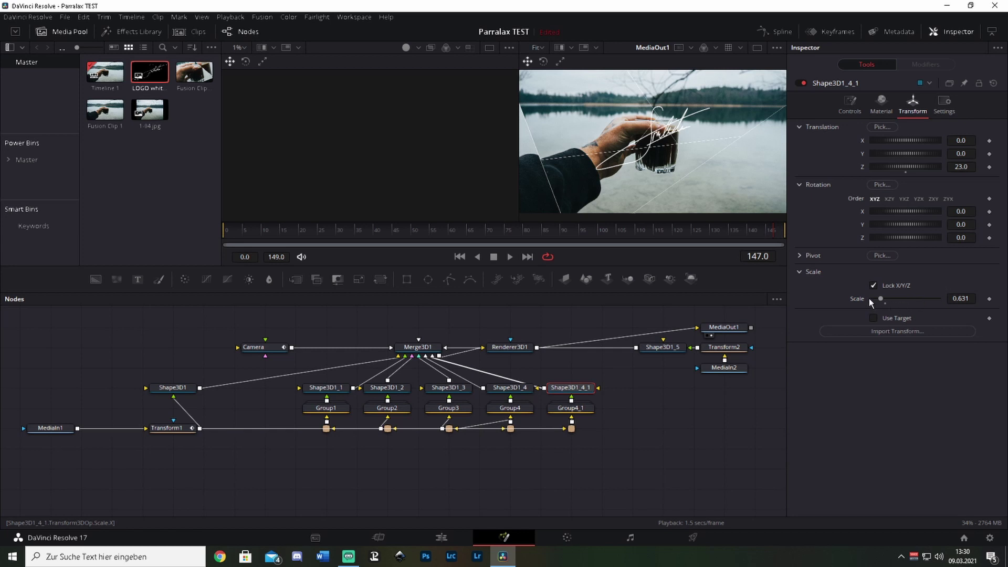
drag(881, 298, 878, 297)
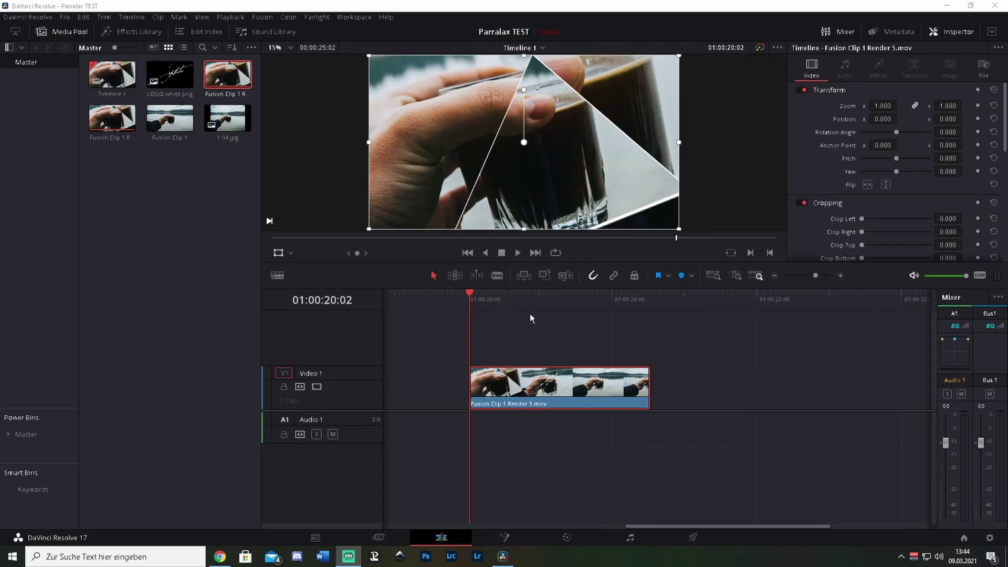
Play Fusion Clip 1 Render 5.mov and scrub back to review the shard edges
click(519, 253)
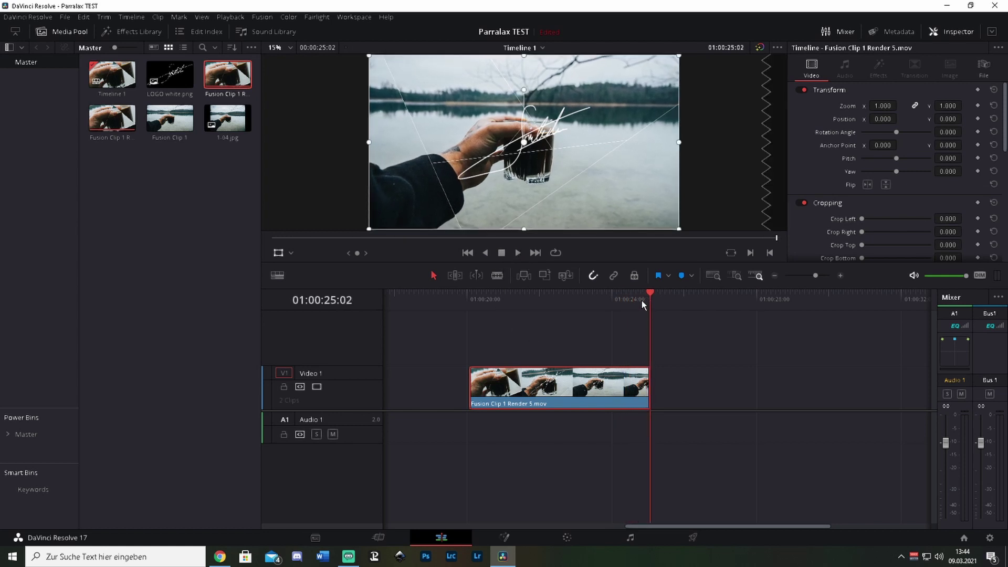
drag(650, 294, 559, 301)
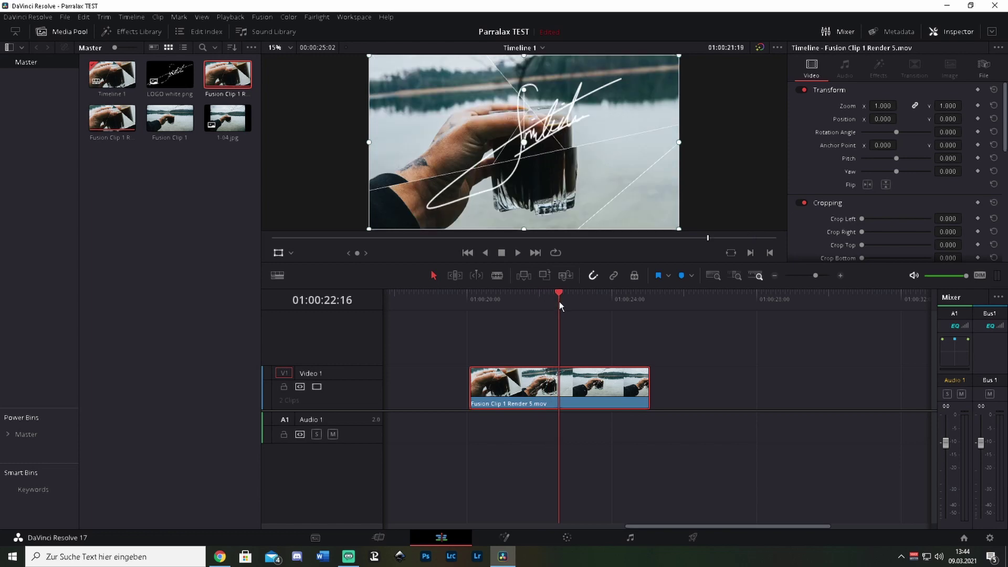